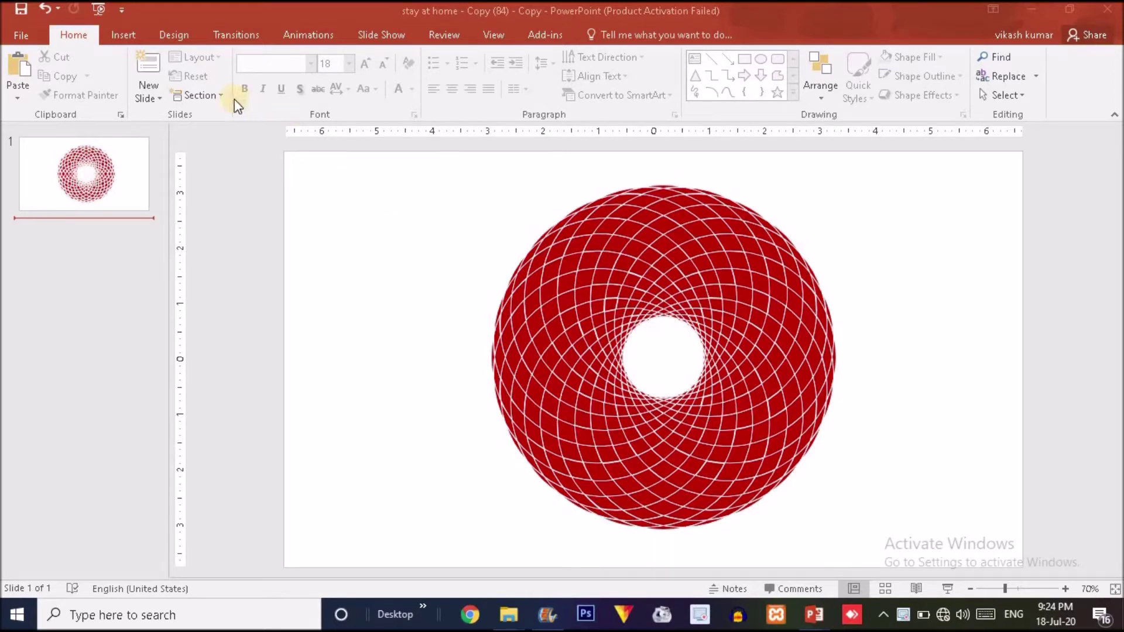
Add a new blank slide after the slide with the red circular pattern
click(122, 37)
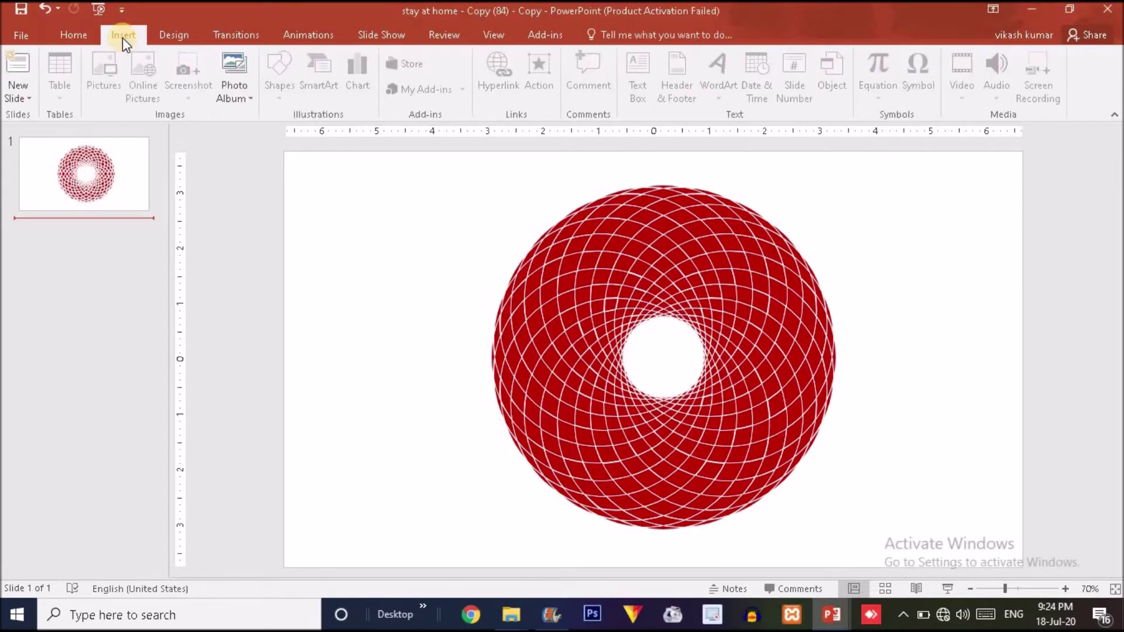
click(19, 94)
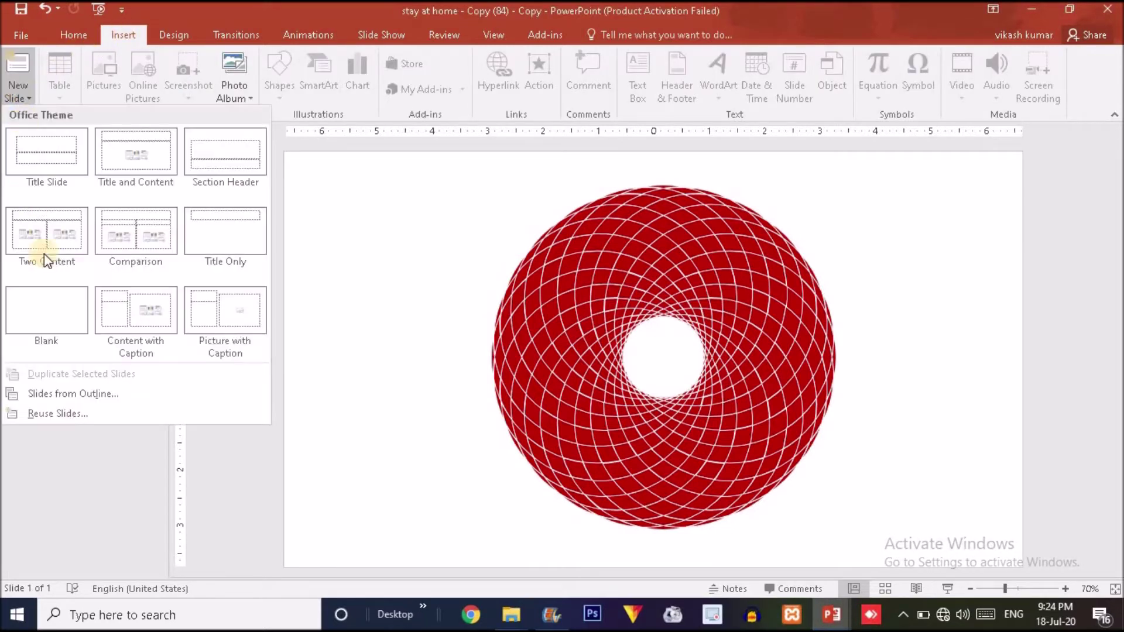
click(49, 306)
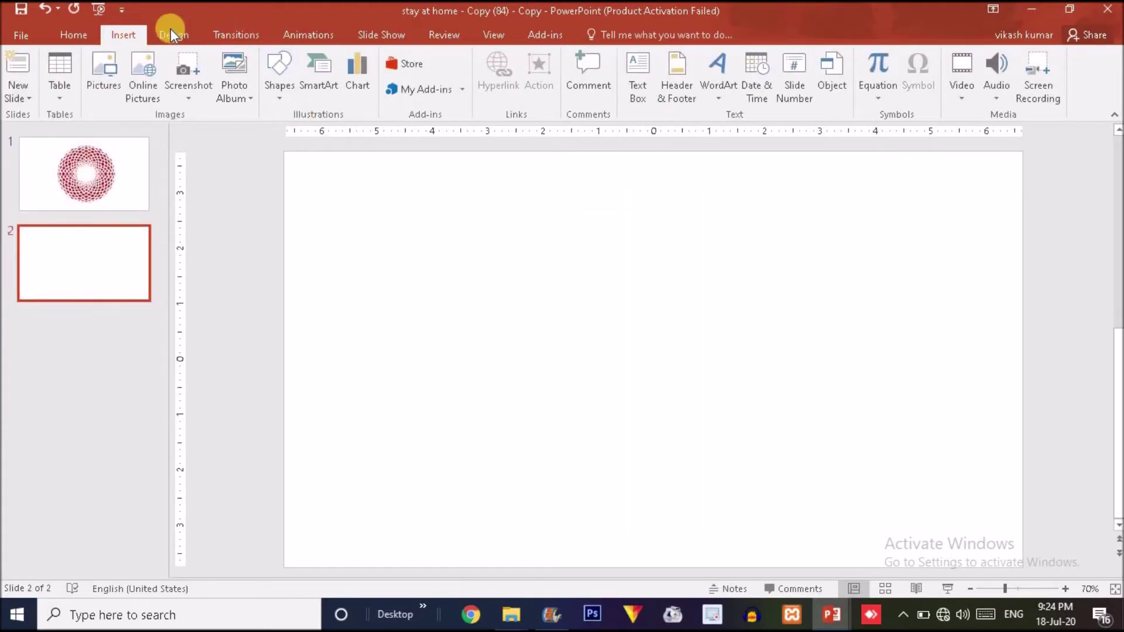
Draw a circle about 2.42 inches in diameter in the upper-left part of the blank slide
click(281, 73)
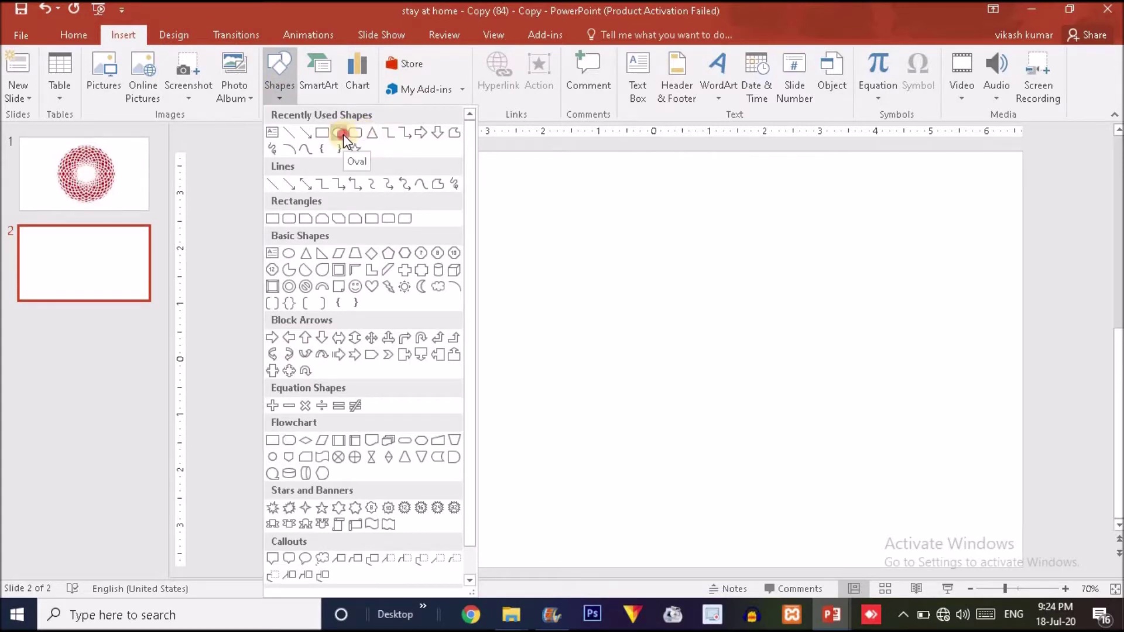
click(343, 135)
drag(527, 276, 595, 343)
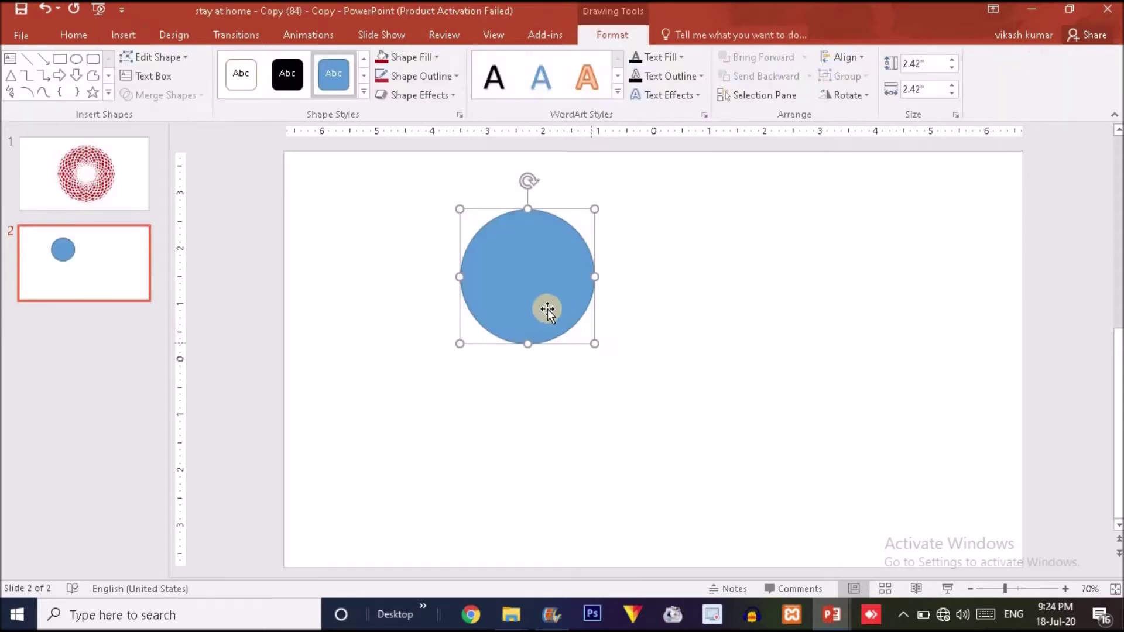
Place a copy of the circle straight below it so they partly overlap, and group both circles
drag(541, 311, 544, 354)
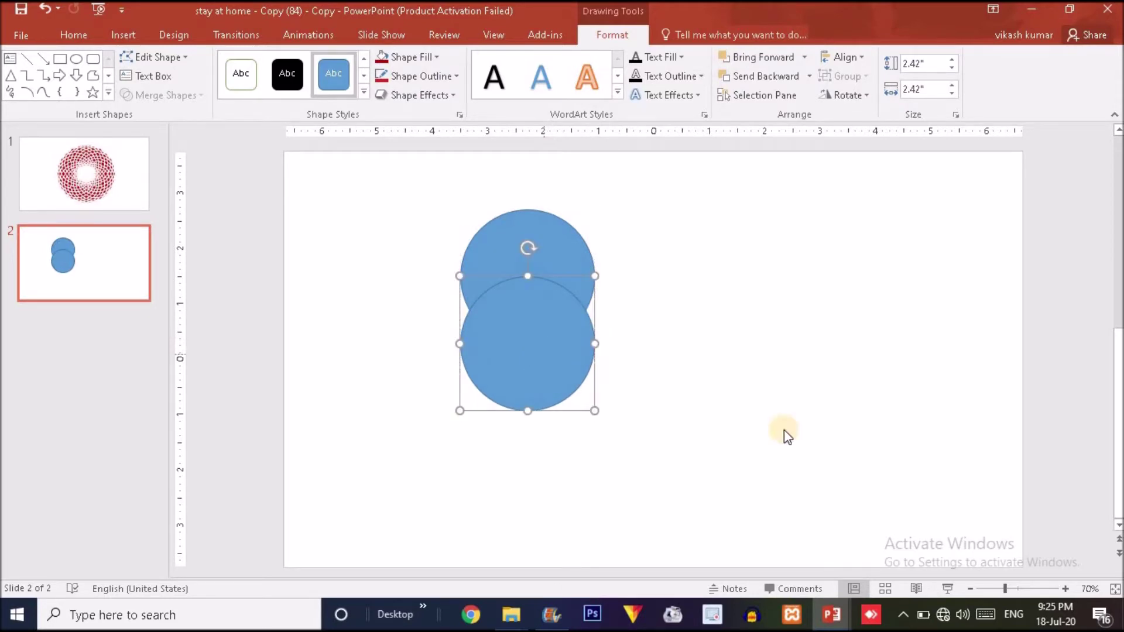
drag(542, 346, 541, 357)
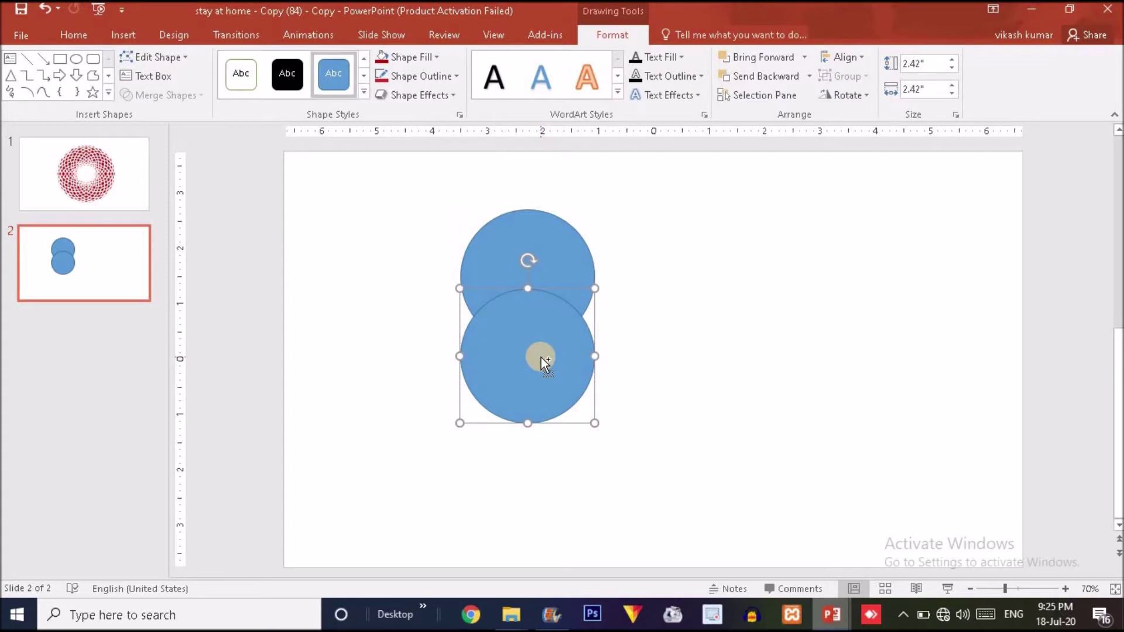
key(ctrl+a)
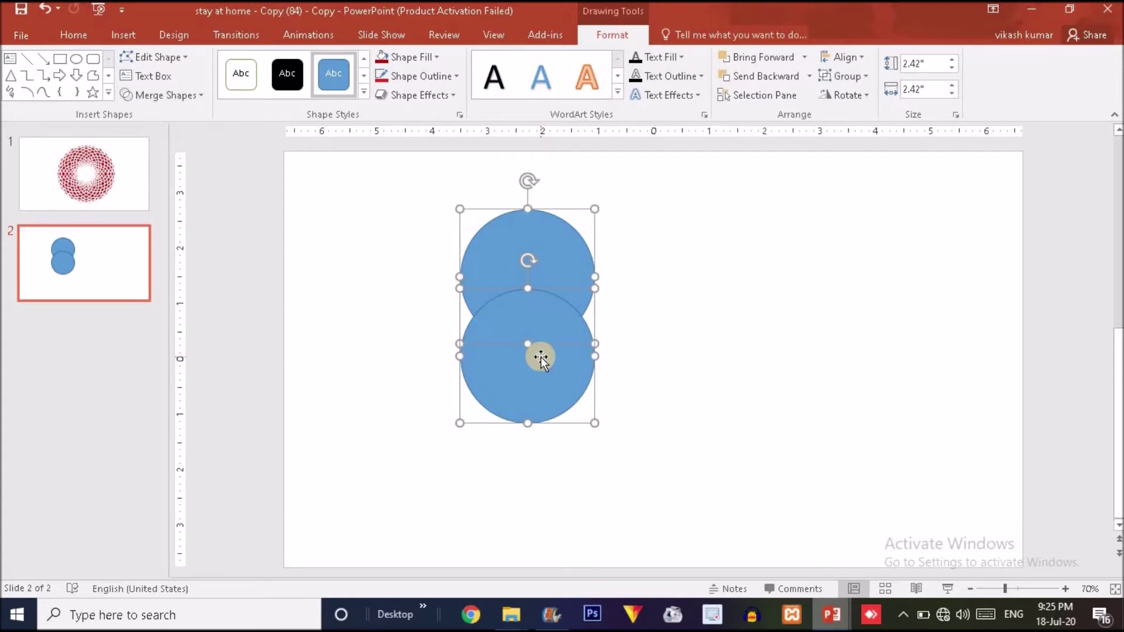
key(ctrl+g)
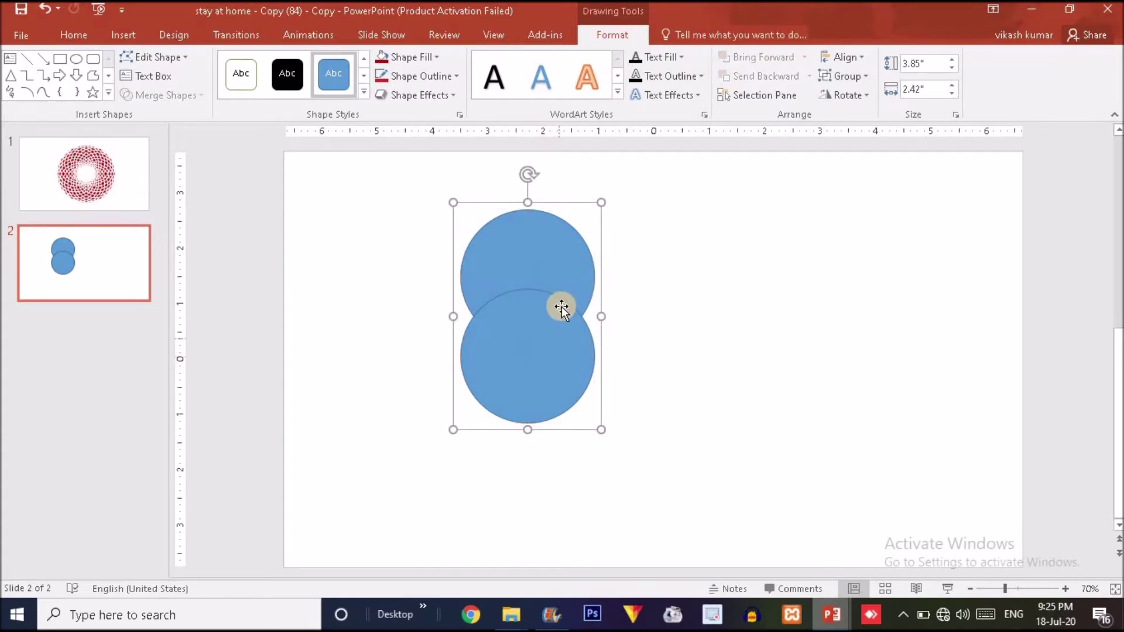
Open the shape formatting and rotation settings of the two-circle group, keeping the group selected
click(561, 297)
right_click(561, 298)
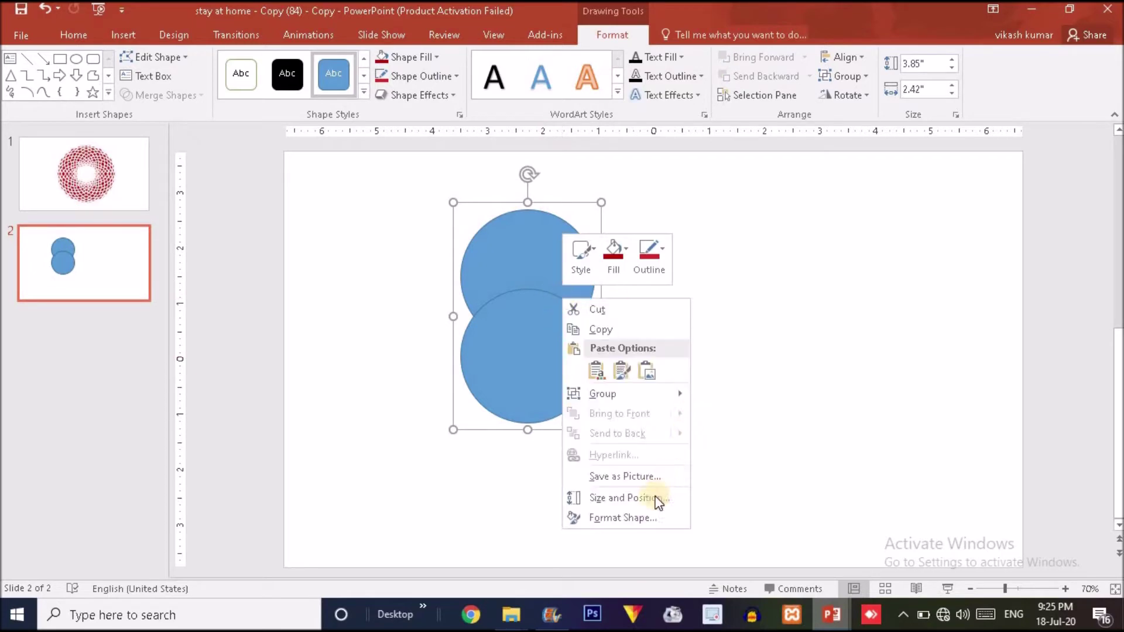
click(649, 519)
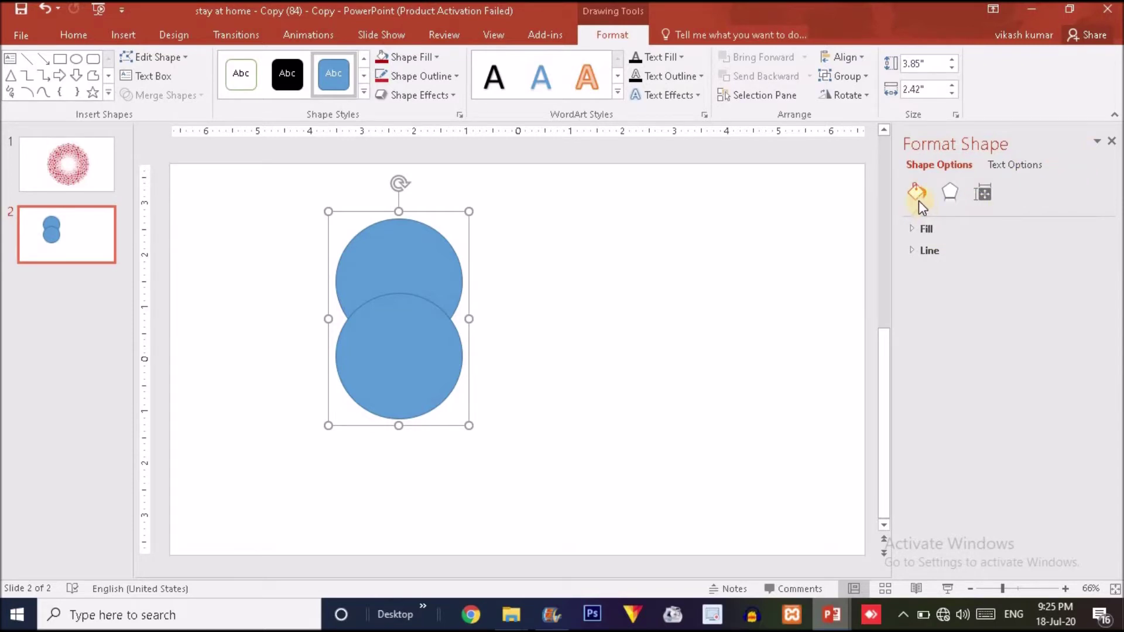
click(859, 95)
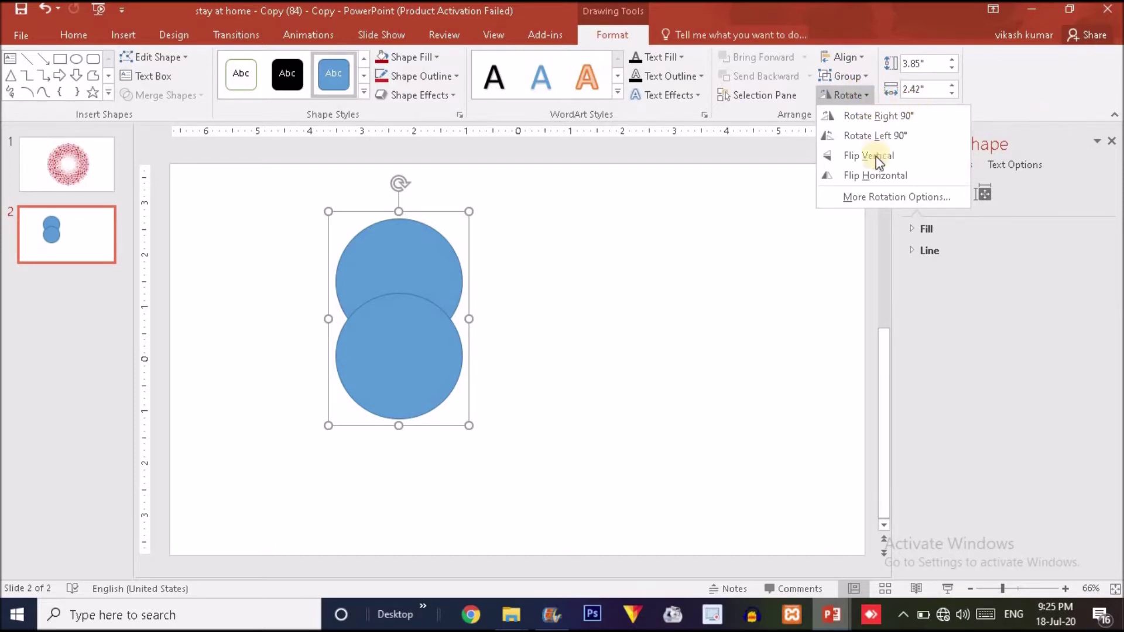
click(880, 197)
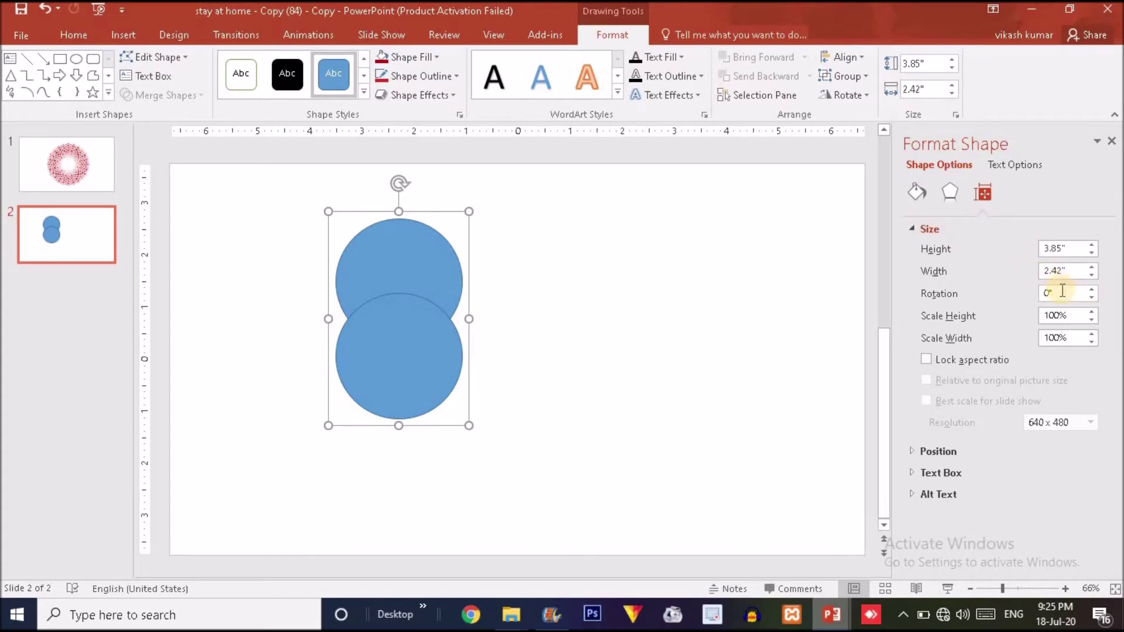
click(630, 353)
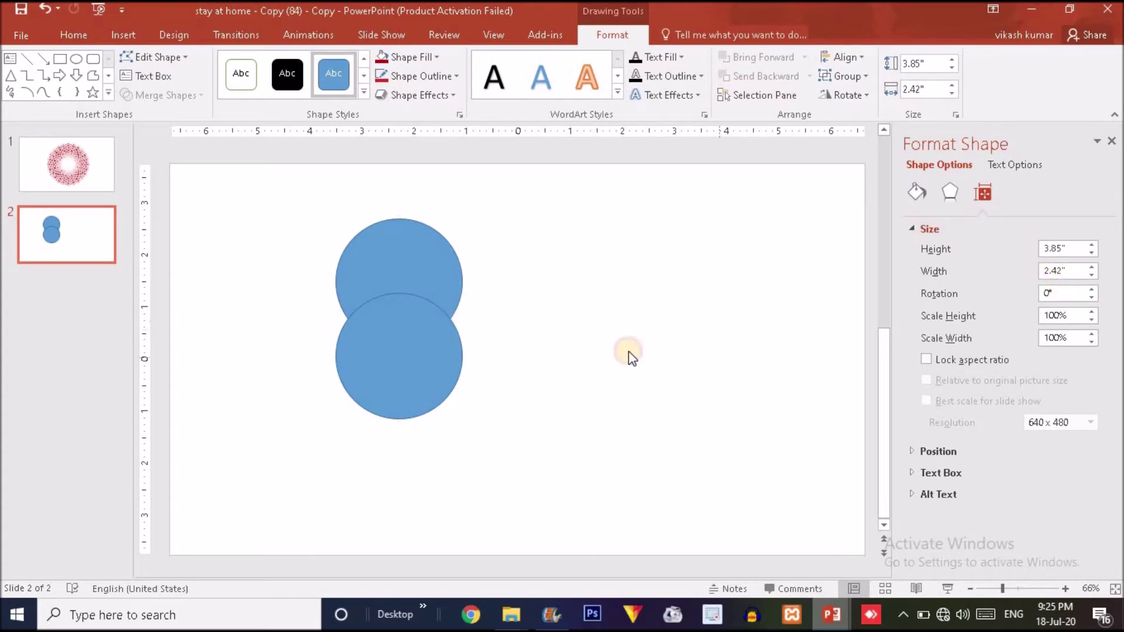
click(460, 357)
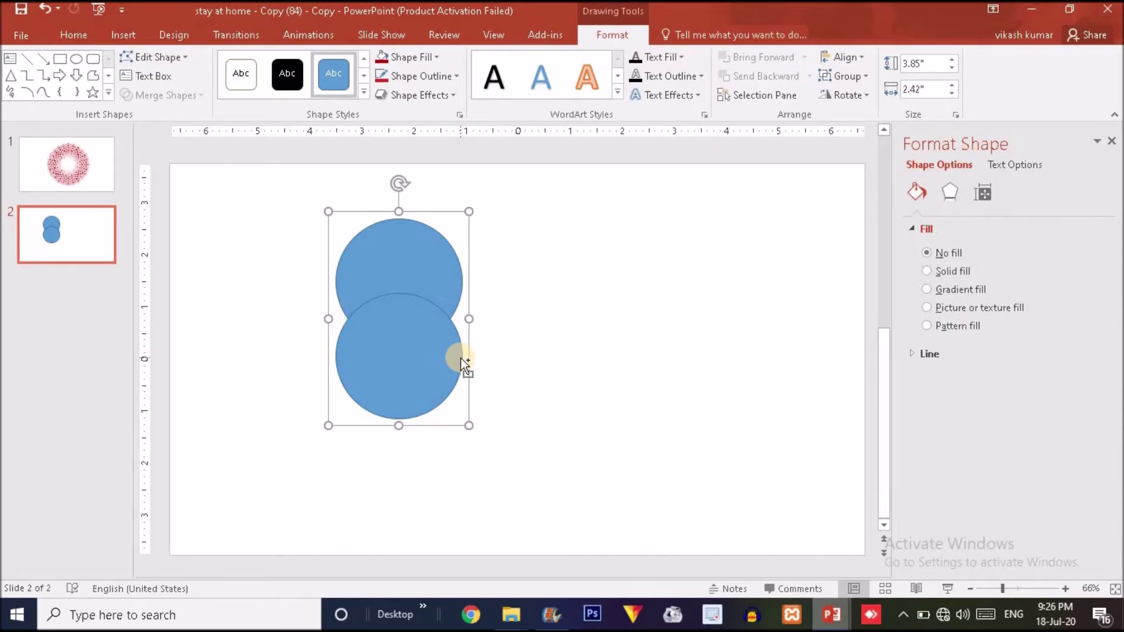
Place a copy of the circle group beside the original, overlapping it, and set the copy's rotation to 15°
drag(421, 369, 478, 369)
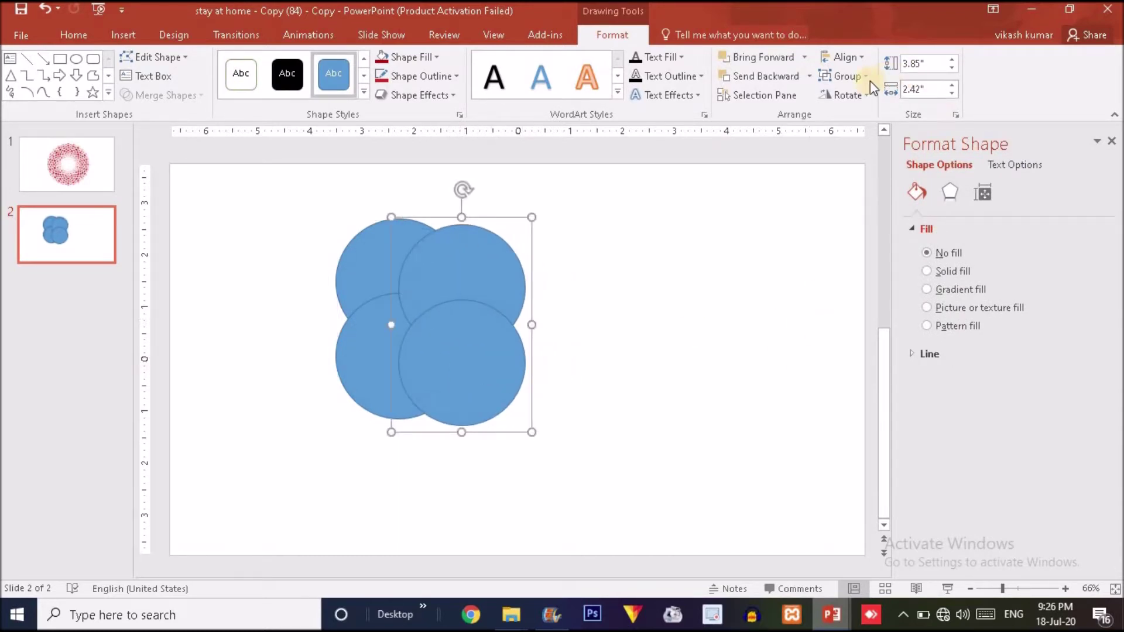
click(850, 96)
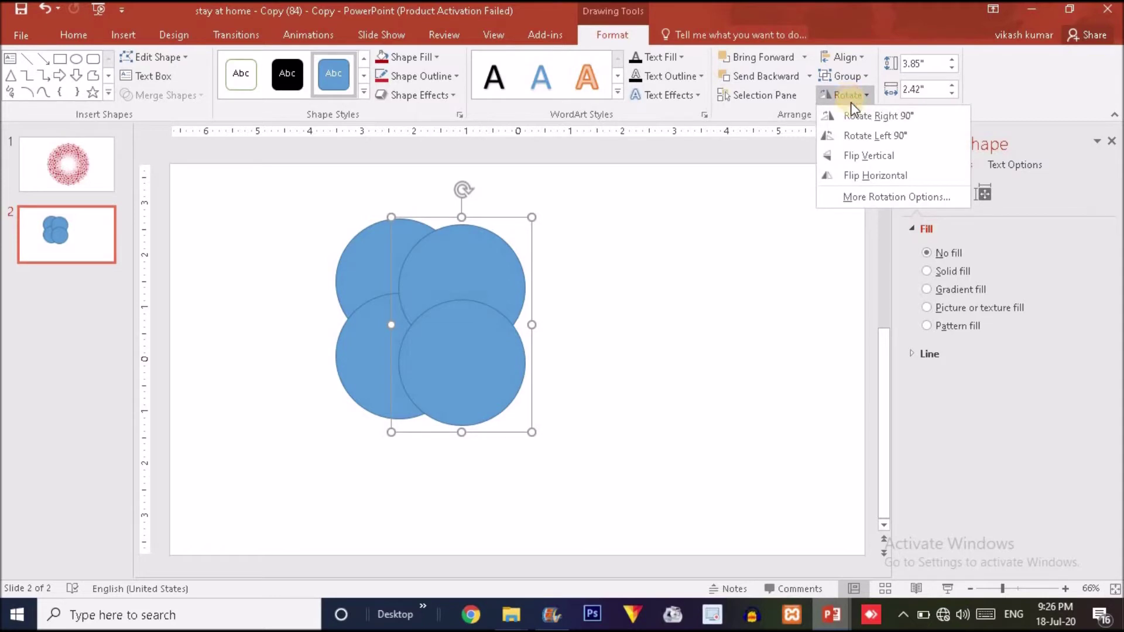
click(883, 196)
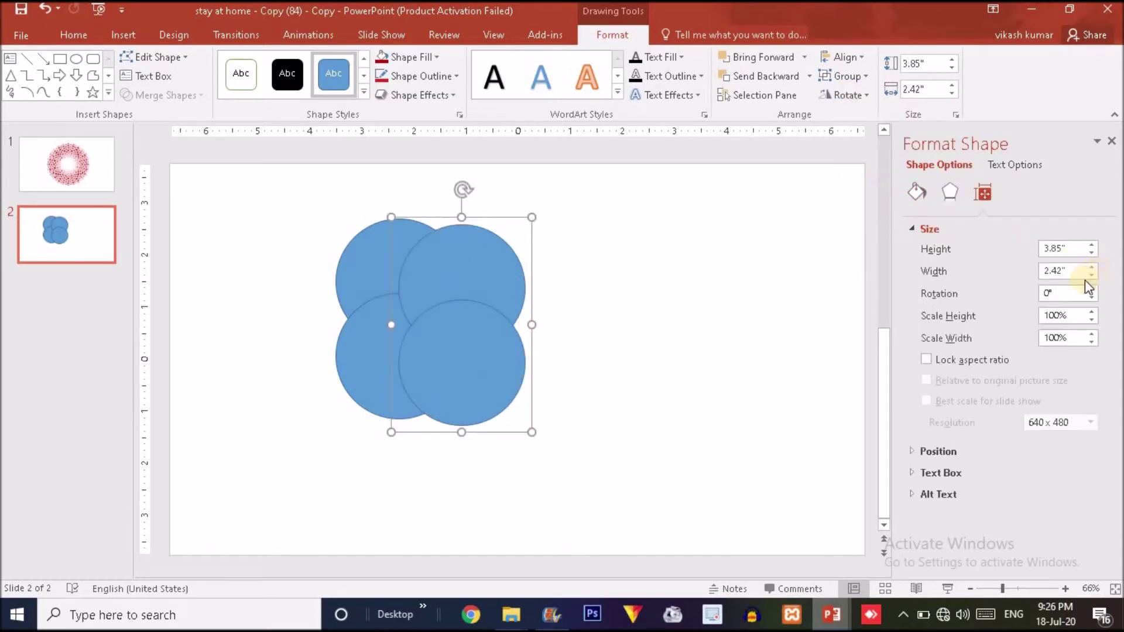
click(1037, 294)
text(15)
key(Return)
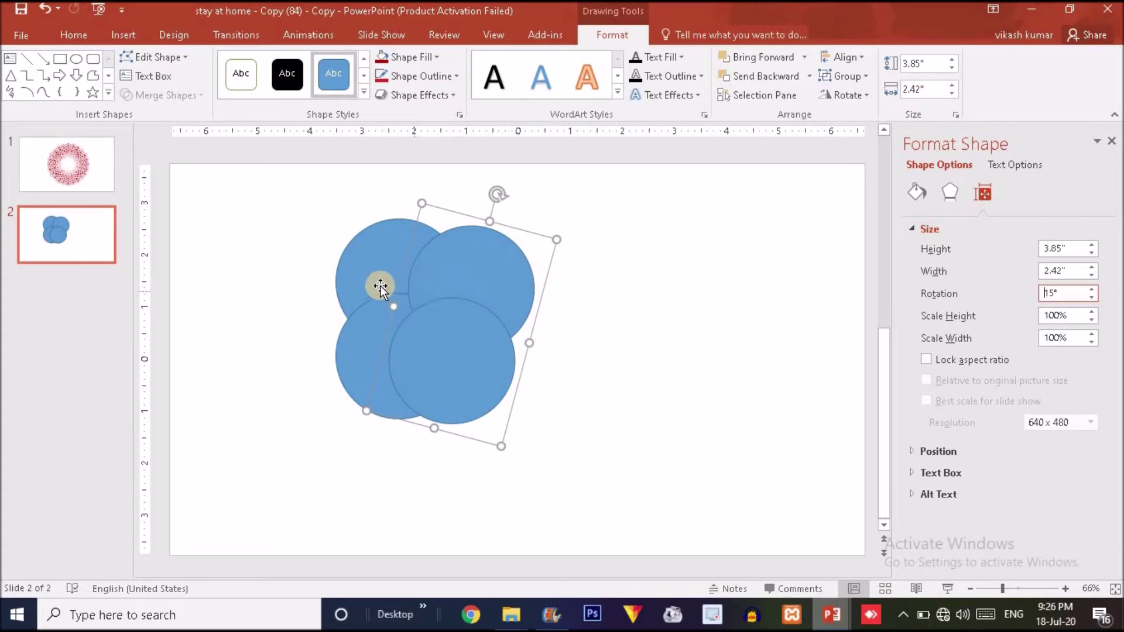
key(ctrl+z)
drag(381, 287, 449, 320)
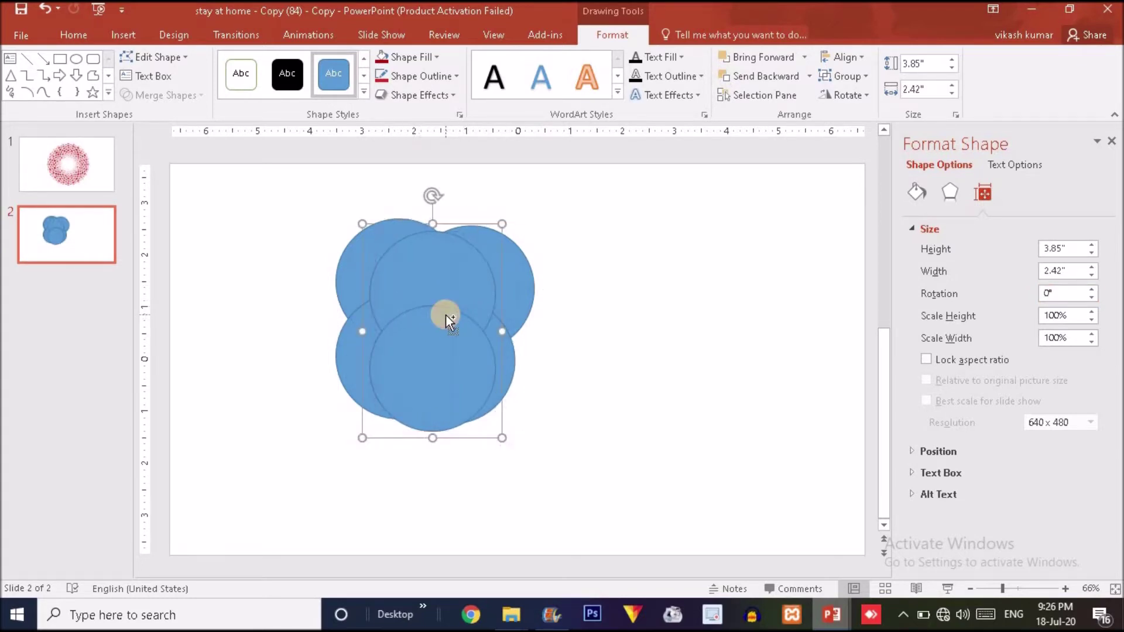
key(Escape)
key(ctrl+y)
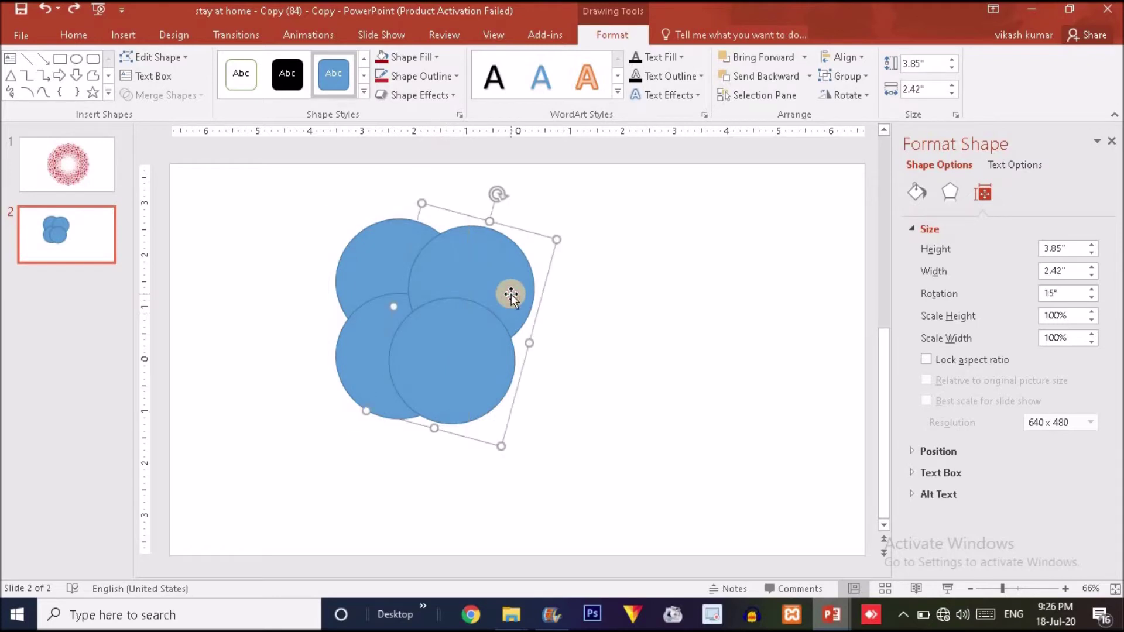
Duplicate the 15° circle group and set the copy's rotation to 30°
key(ctrl+d)
click(1064, 294)
text(30)
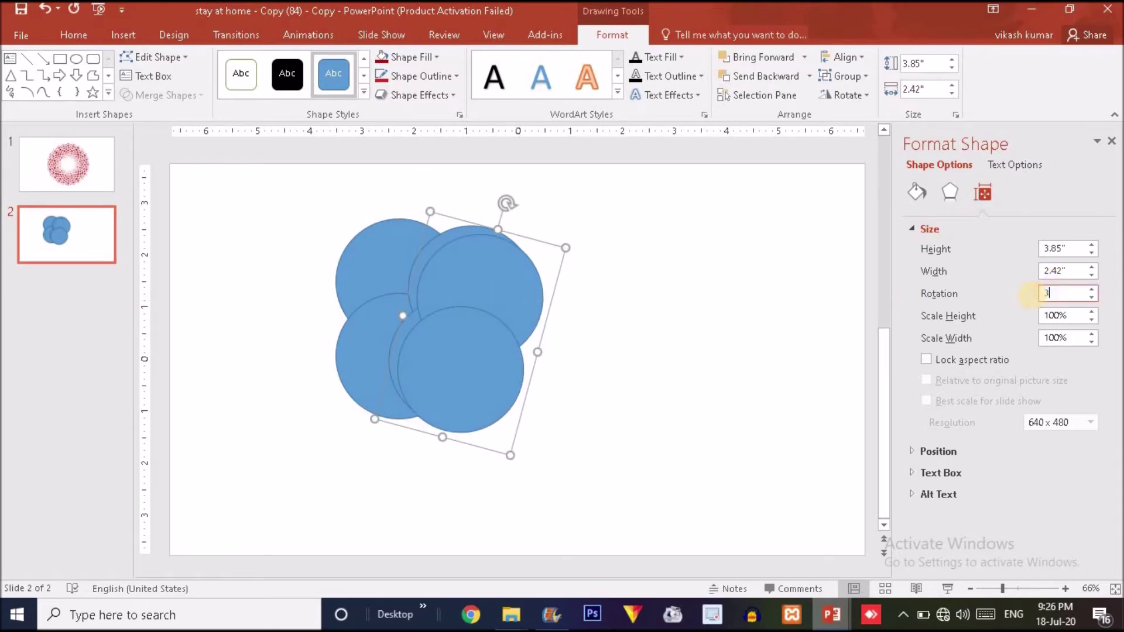
key(Return)
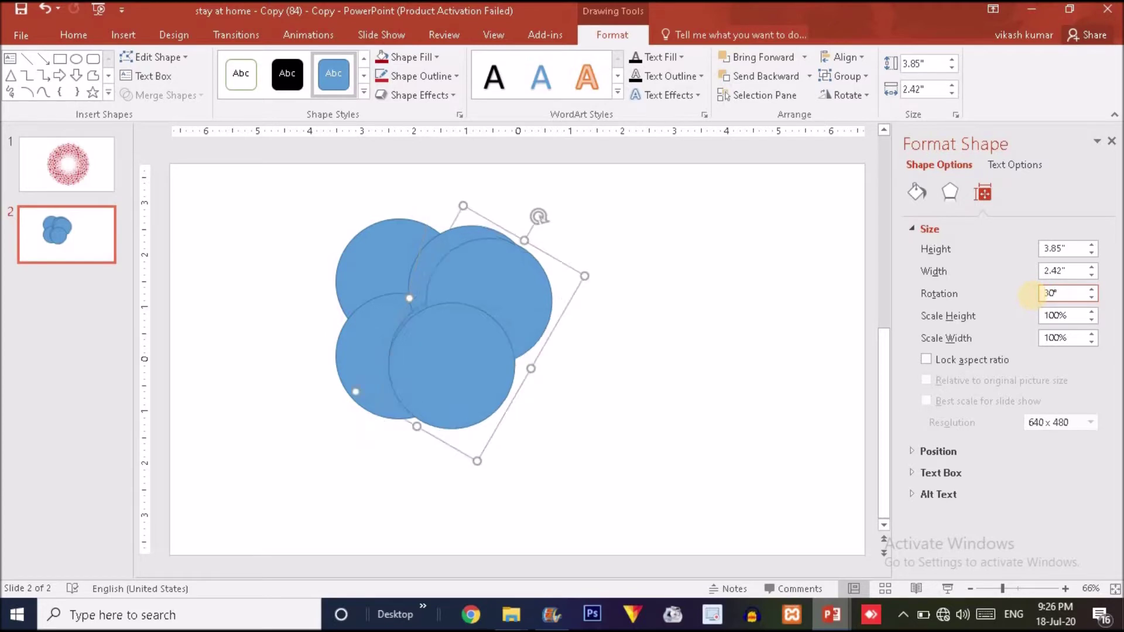
Duplicate the 30° circle group and set the copy's rotation to 45°
click(569, 304)
key(ctrl+d)
drag(1072, 299, 1029, 300)
text(1)
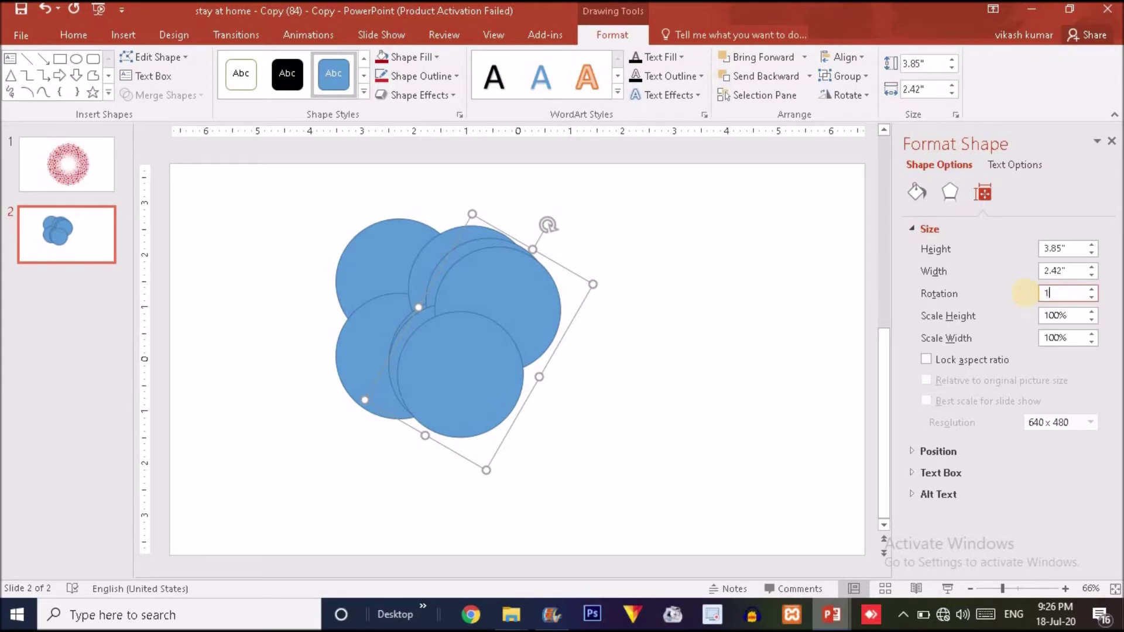
text(5)
key(Return)
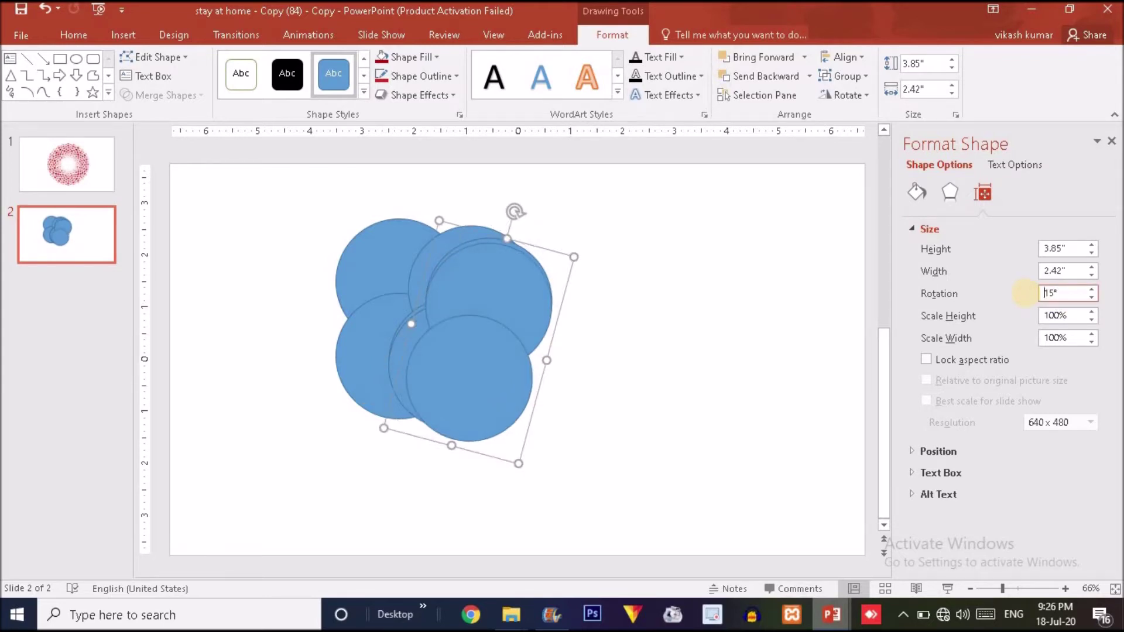
click(1058, 295)
drag(1059, 295, 1037, 294)
text(45)
key(Return)
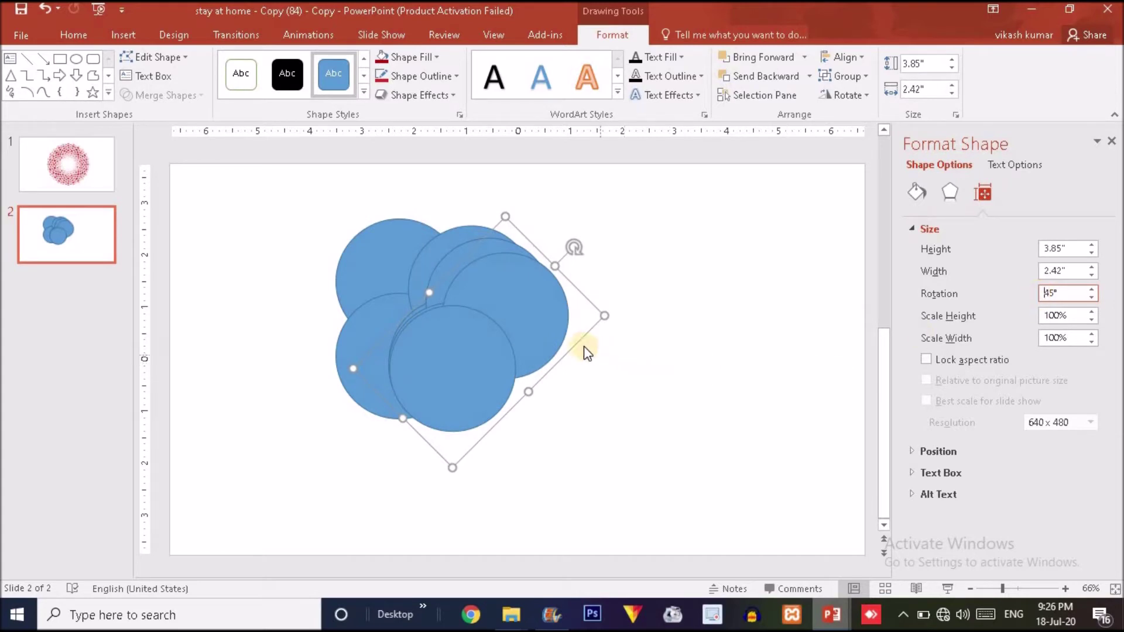
Shift the 45° circle group slightly down and right, duplicate it and set the copy's rotation to 60°
drag(579, 345, 600, 362)
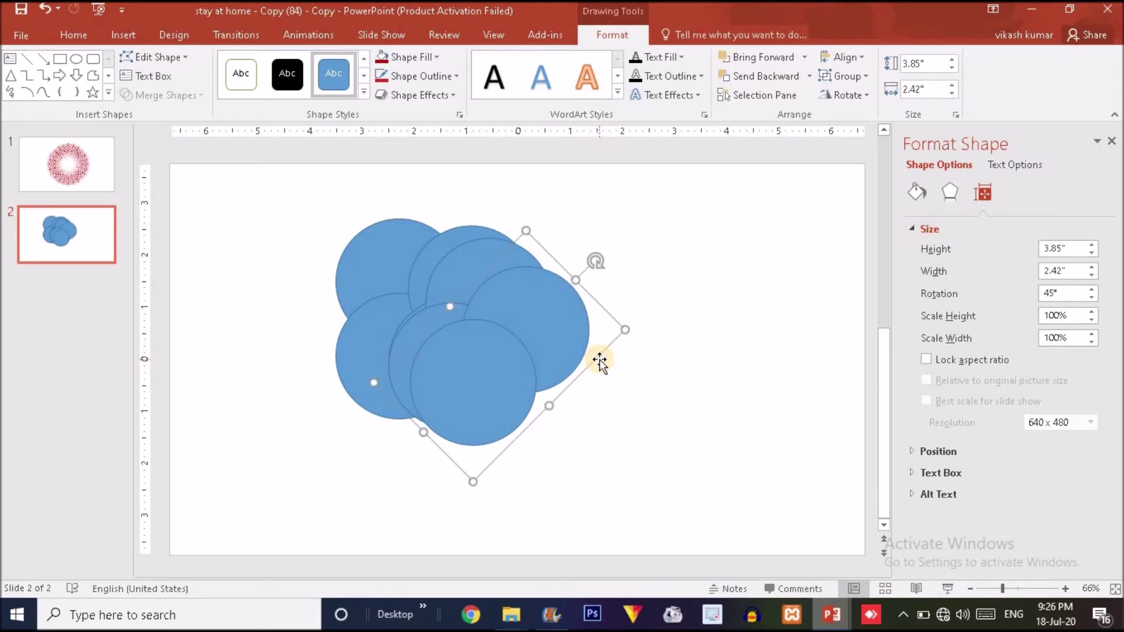
key(ctrl+d)
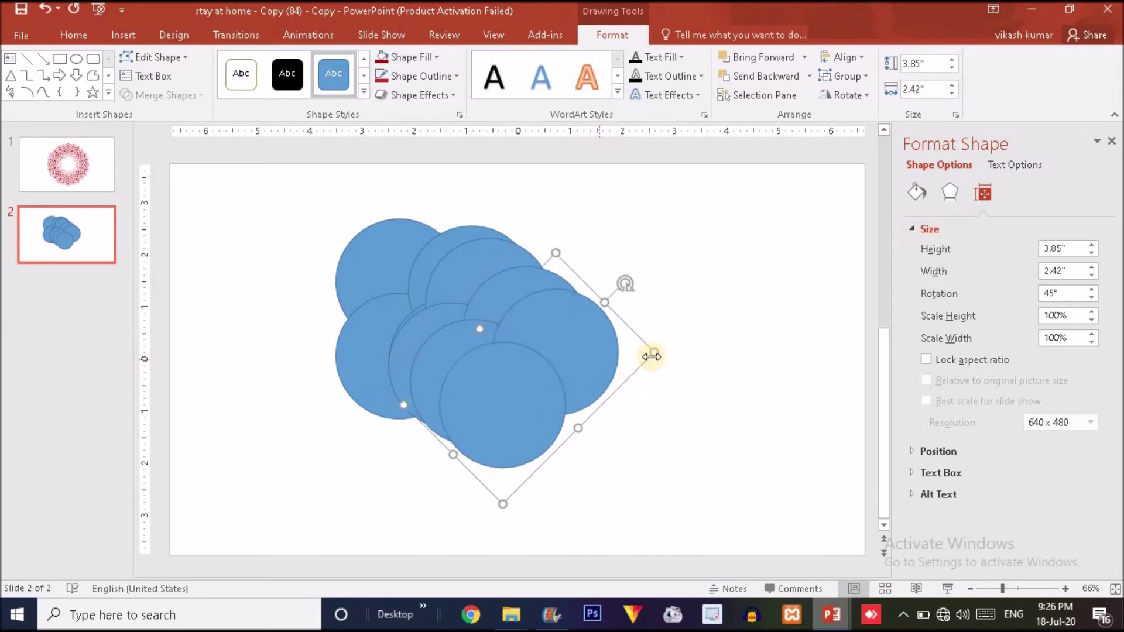
double_click(1052, 293)
text(60)
key(Return)
Add two more duplicates of the circle group, with rotations of 75° and 90°
key(ctrl+d)
double_click(1056, 293)
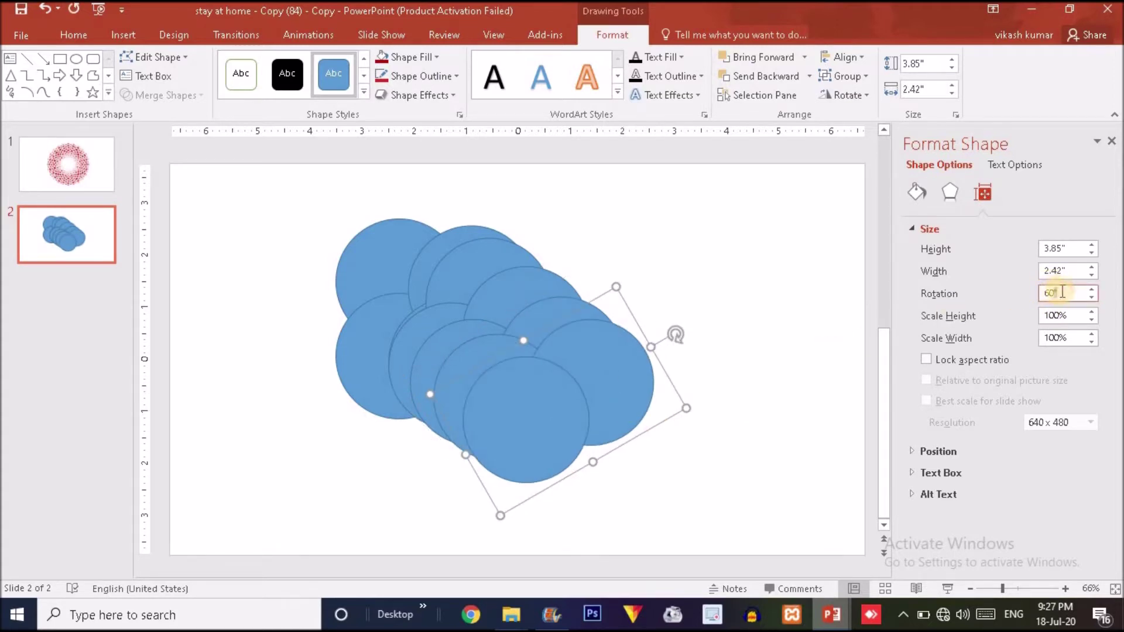
text(75)
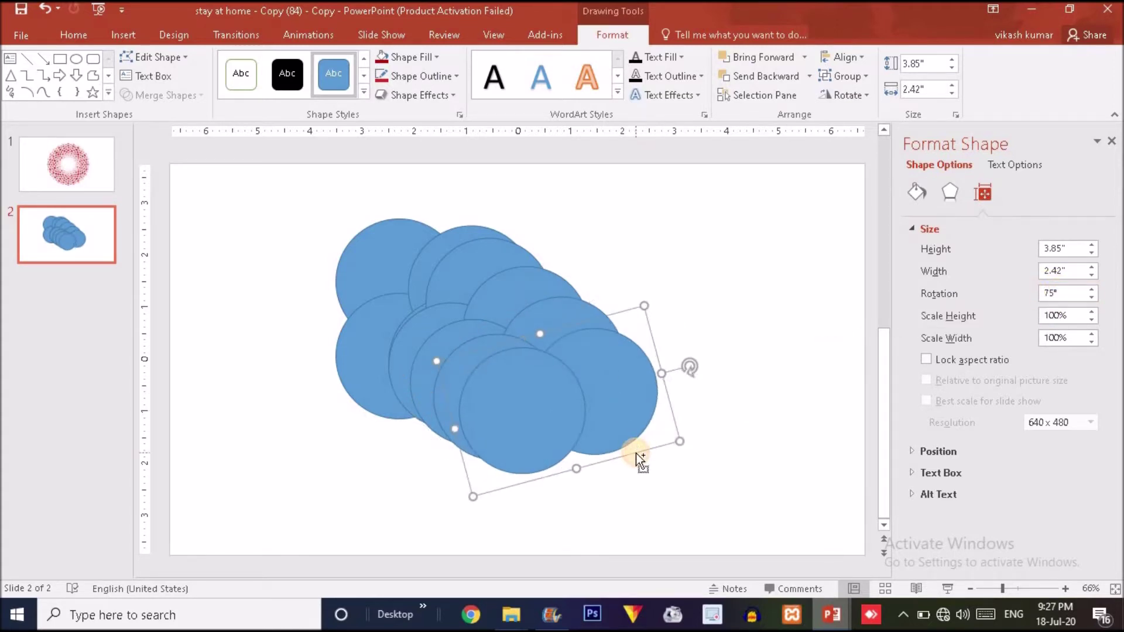
key(Return)
double_click(1030, 292)
text(90)
key(Return)
Continue the series with two further copies of the circle group, rotated 105° and 120°
key(ctrl+d)
double_click(1029, 292)
text(105)
key(Return)
key(ctrl+d)
double_click(1033, 293)
text(120)
key(Return)
Check the rotated circle groups in the "stay at home - Copy" presentation and return to "stay at home - Copy (84) - Copy"
mouse_move(832, 615)
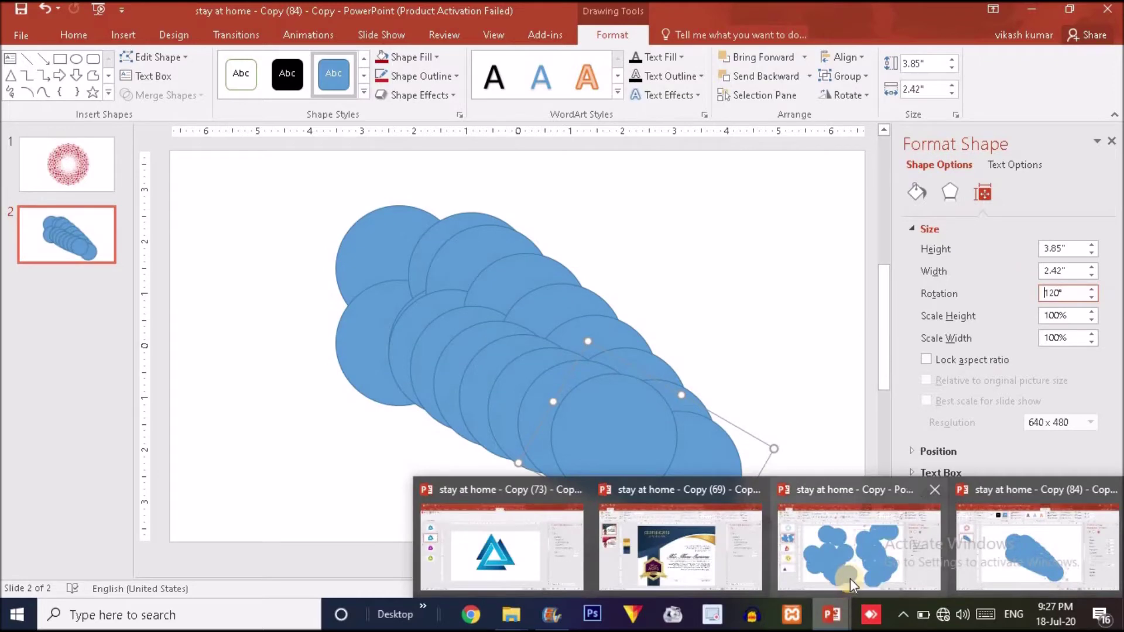
click(1034, 512)
click(816, 87)
mouse_move(860, 355)
click(960, 419)
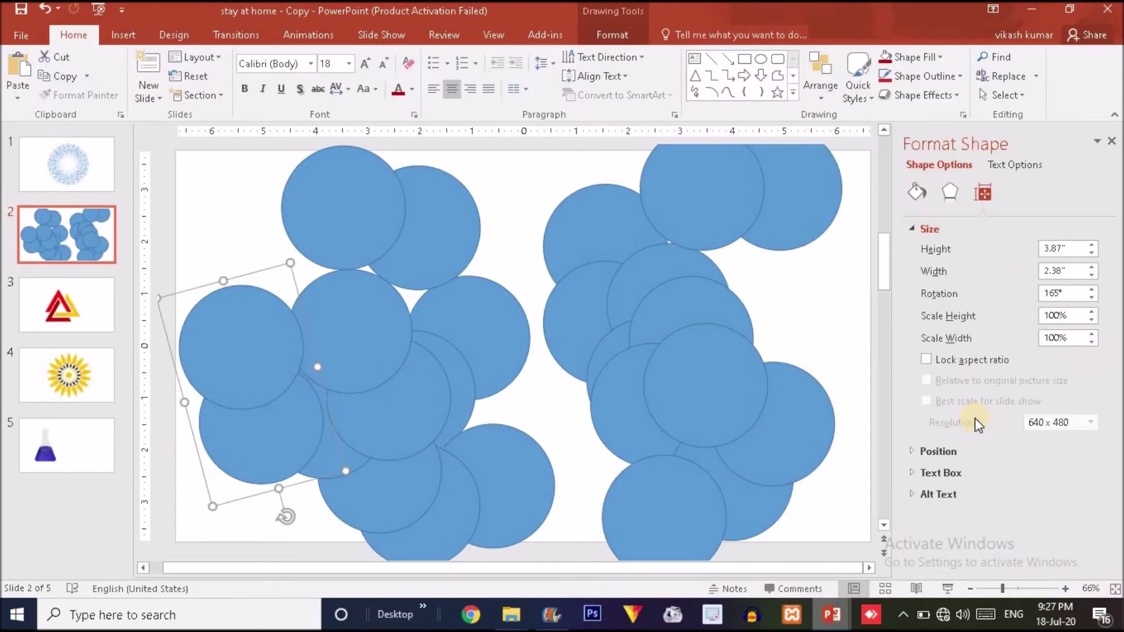
mouse_move(831, 615)
click(978, 553)
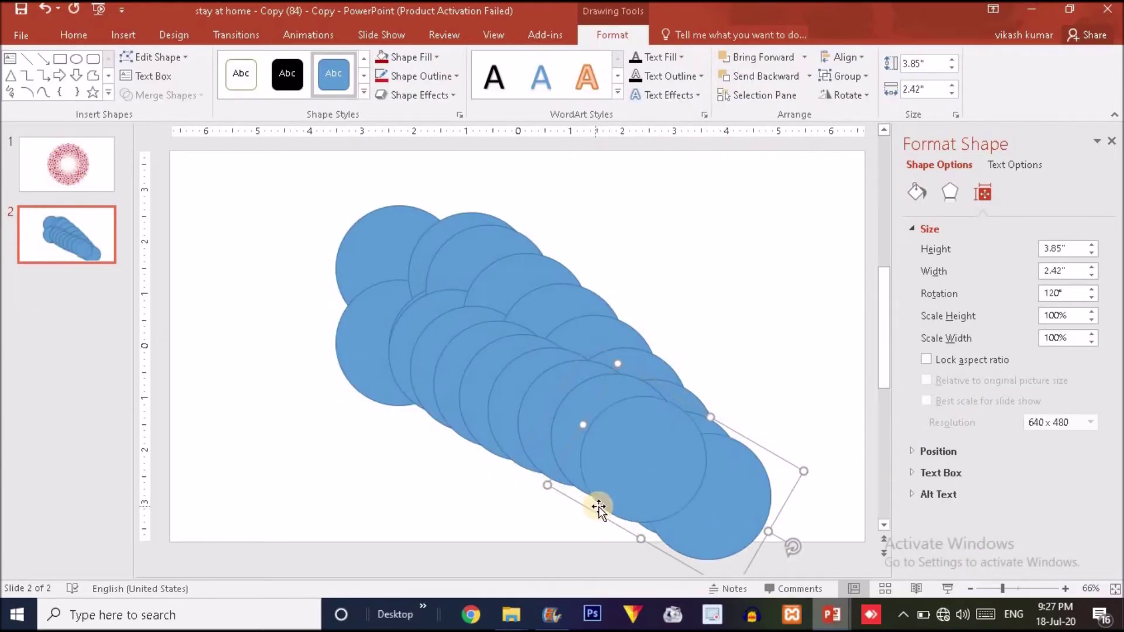
Set the rotation of the newest copy of the circle group to 135°
double_click(1070, 294)
text(135)
key(Return)
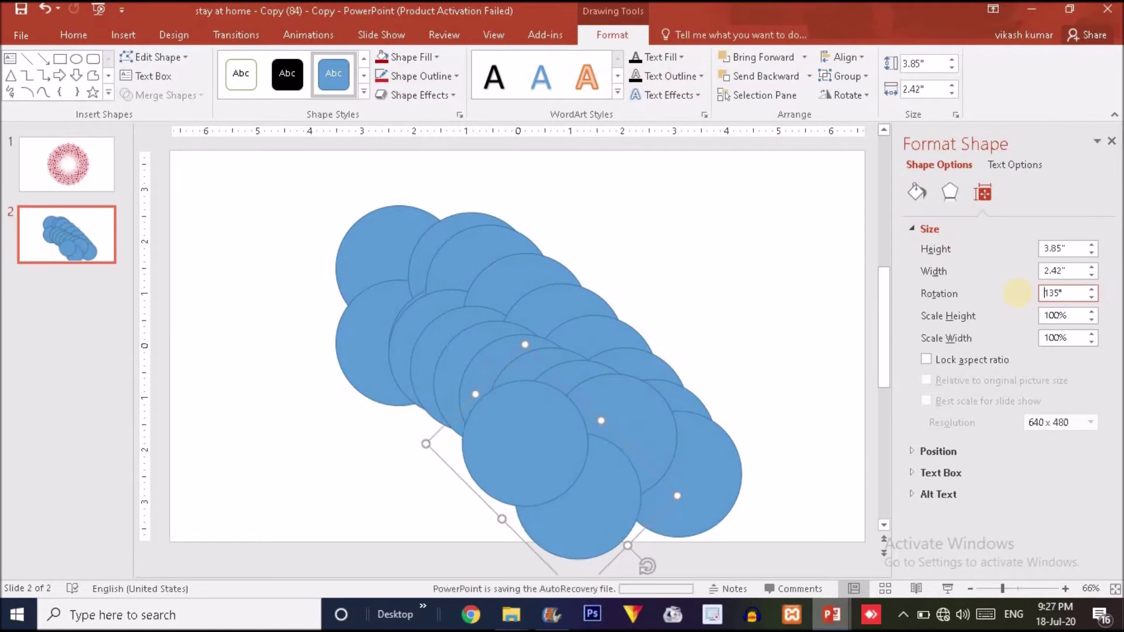
Place a copy of the 135° circle group further down and left, and set its rotation to 150°
drag(452, 476, 420, 491)
double_click(1023, 293)
text(150)
key(Return)
Add another copy of the circle group beside the 150° one and set its rotation to 165°
scroll(313, 460, down, 1)
click(936, 294)
text(165)
key(Return)
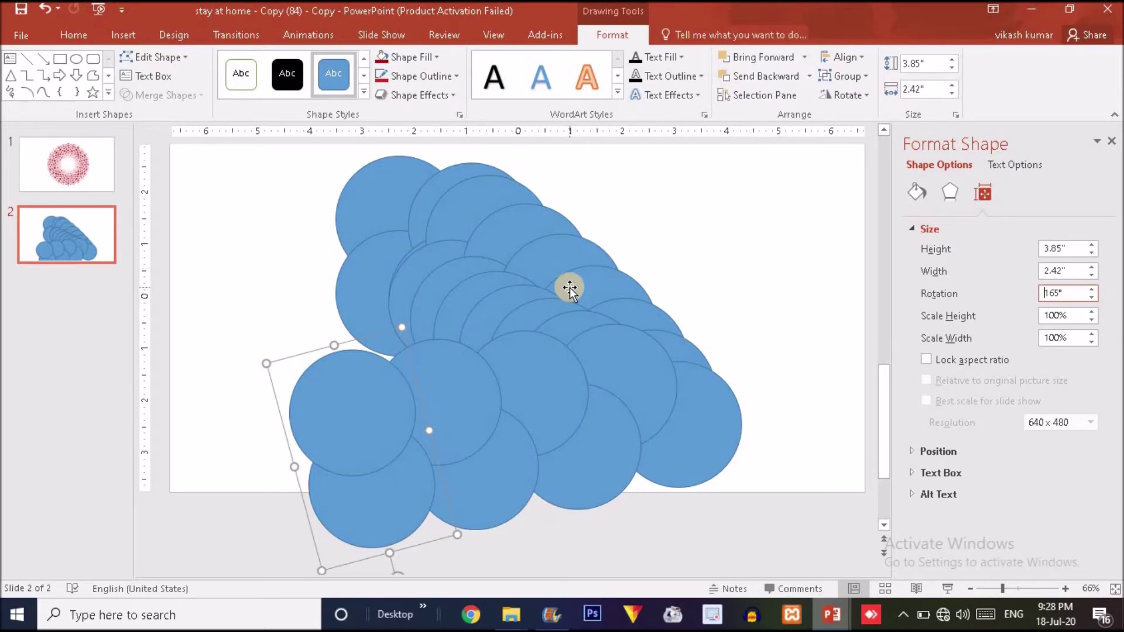
Select all the rotated circle groups and align them to one another by both center and middle
click(502, 318)
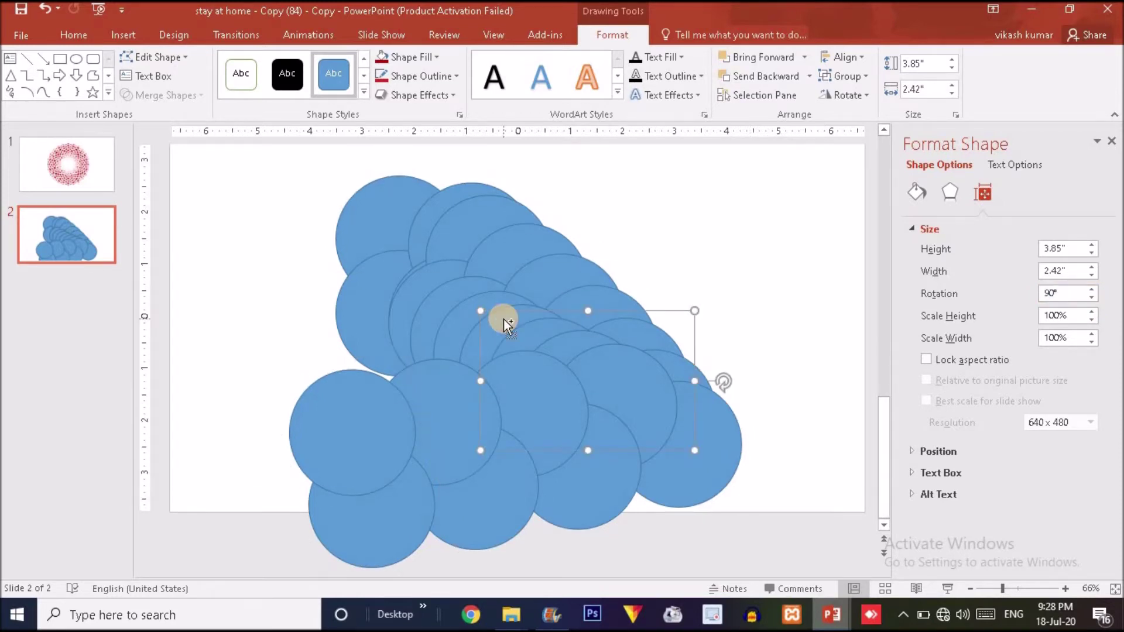
key(ctrl+a)
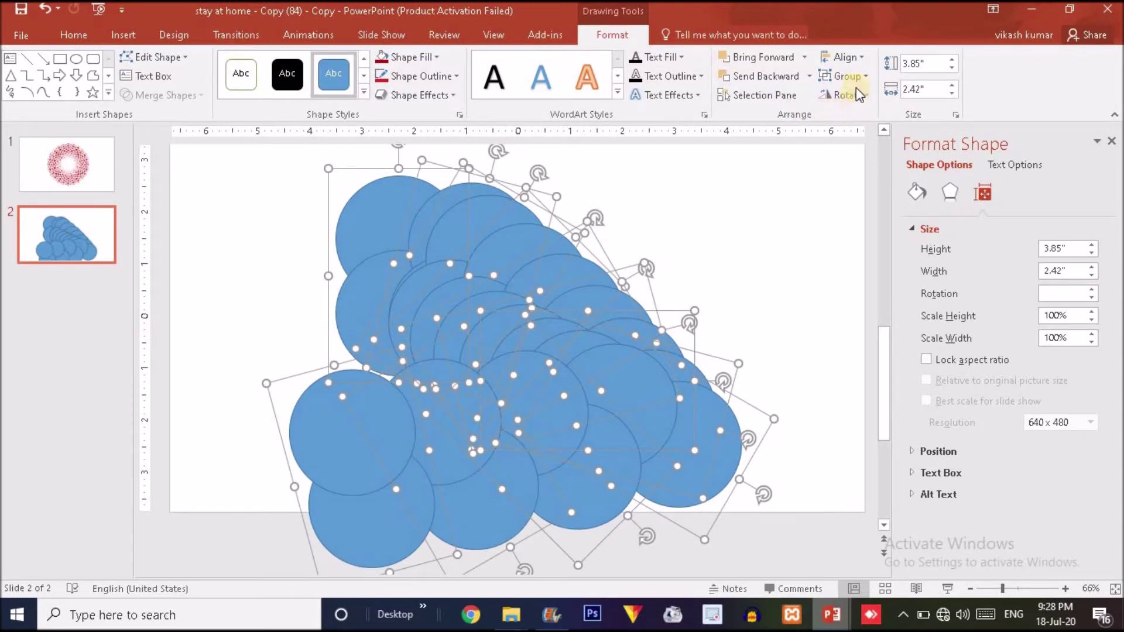
click(855, 61)
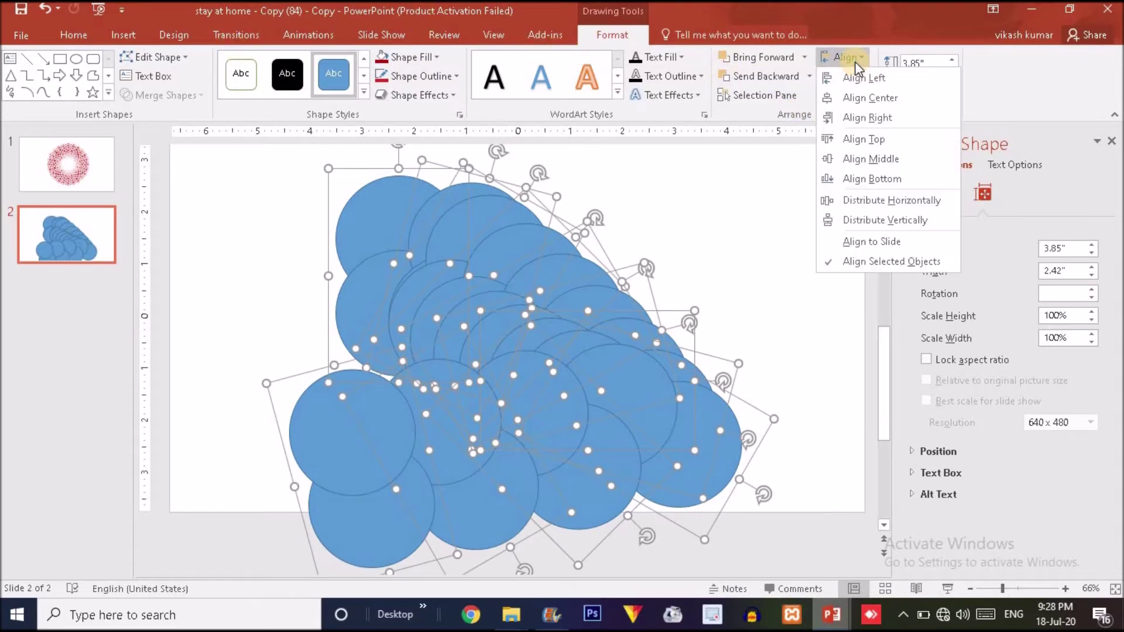
click(864, 104)
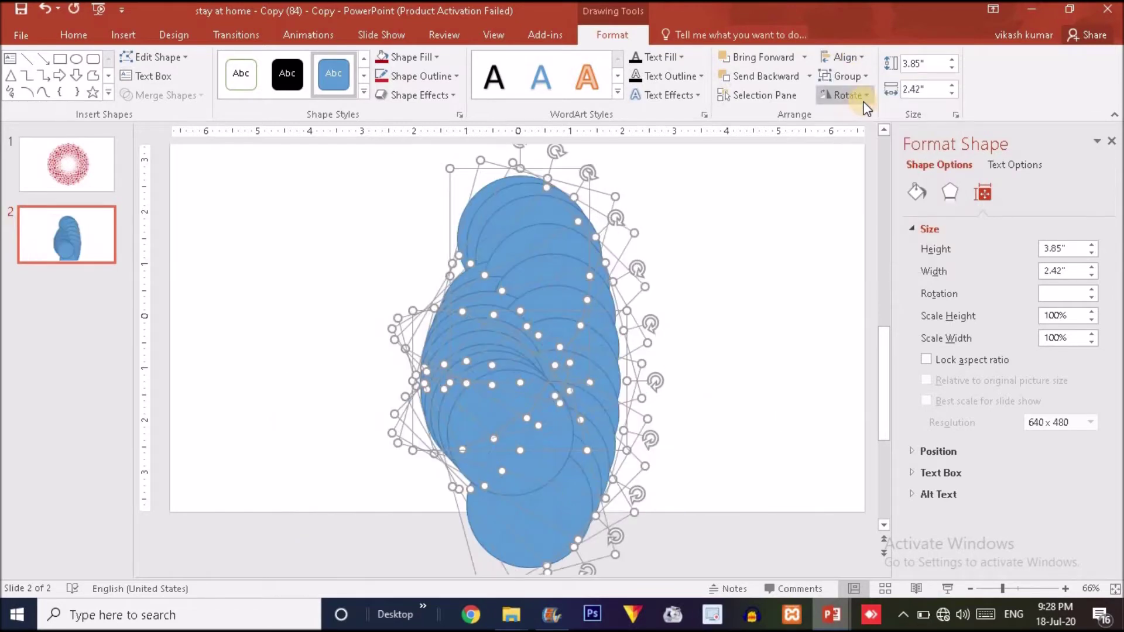
click(855, 63)
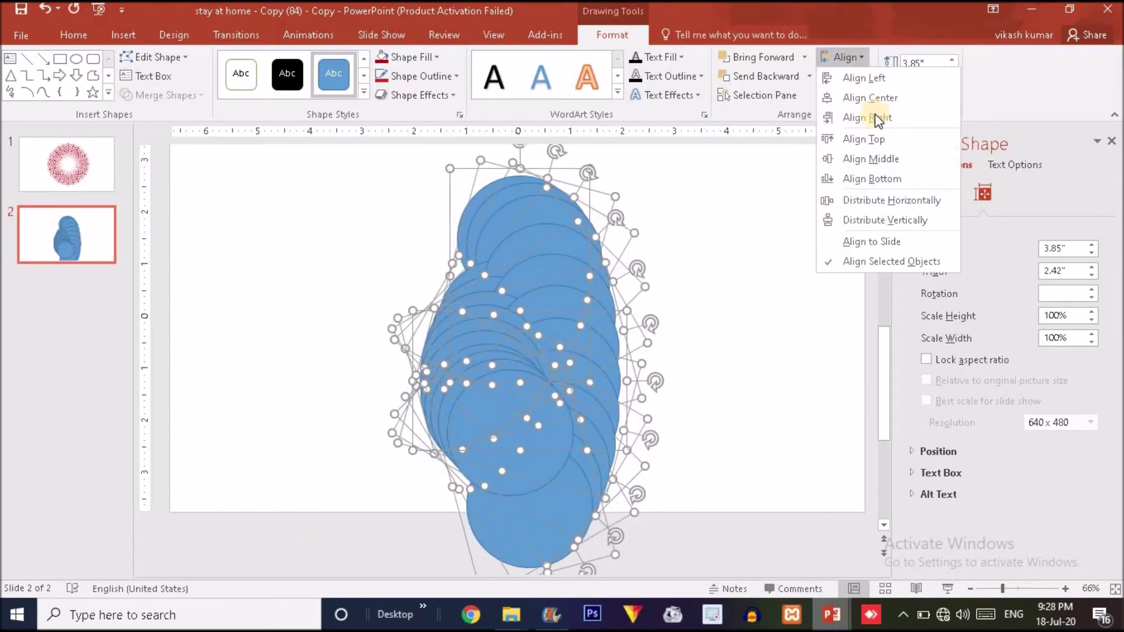
click(876, 157)
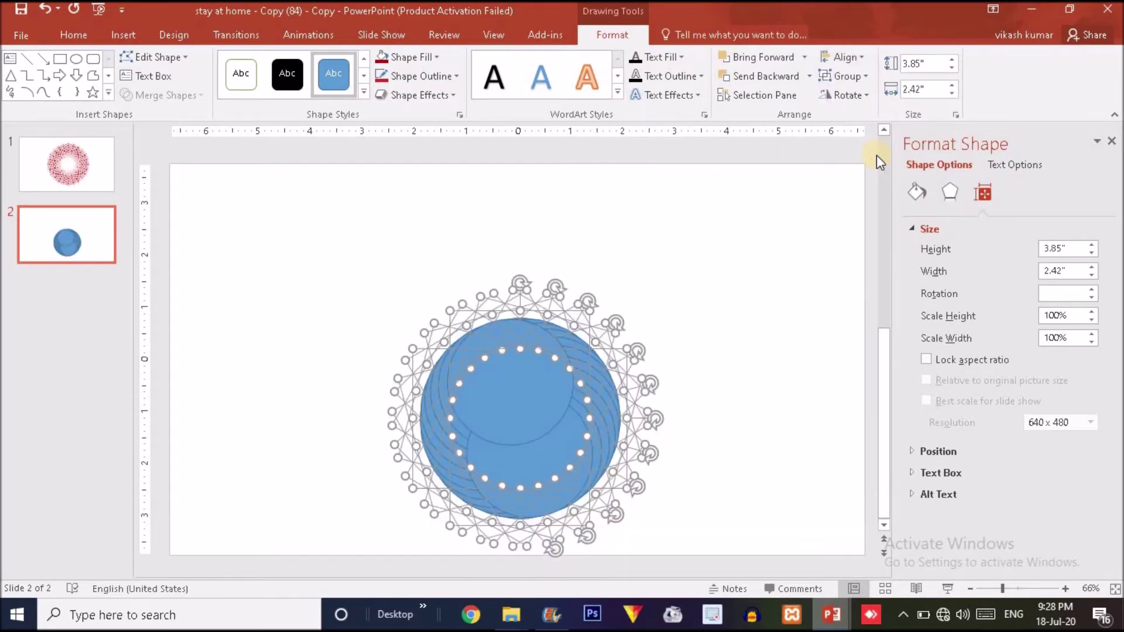
Move the stacked circle groups up to the middle of the slide and set all their circles to no fill
drag(466, 364, 468, 310)
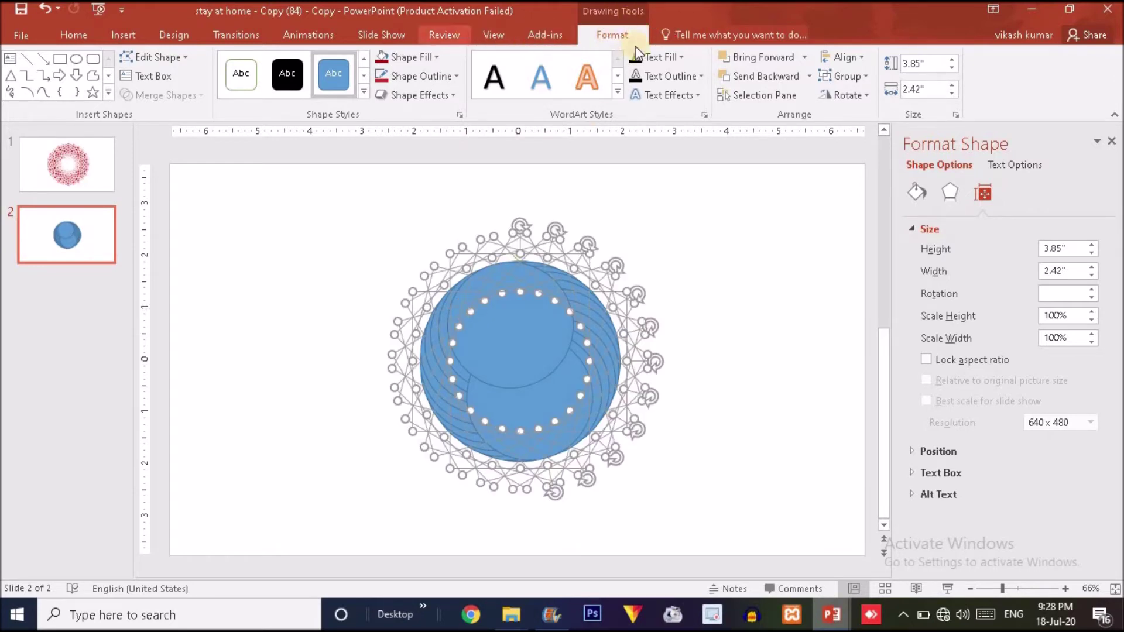
click(423, 58)
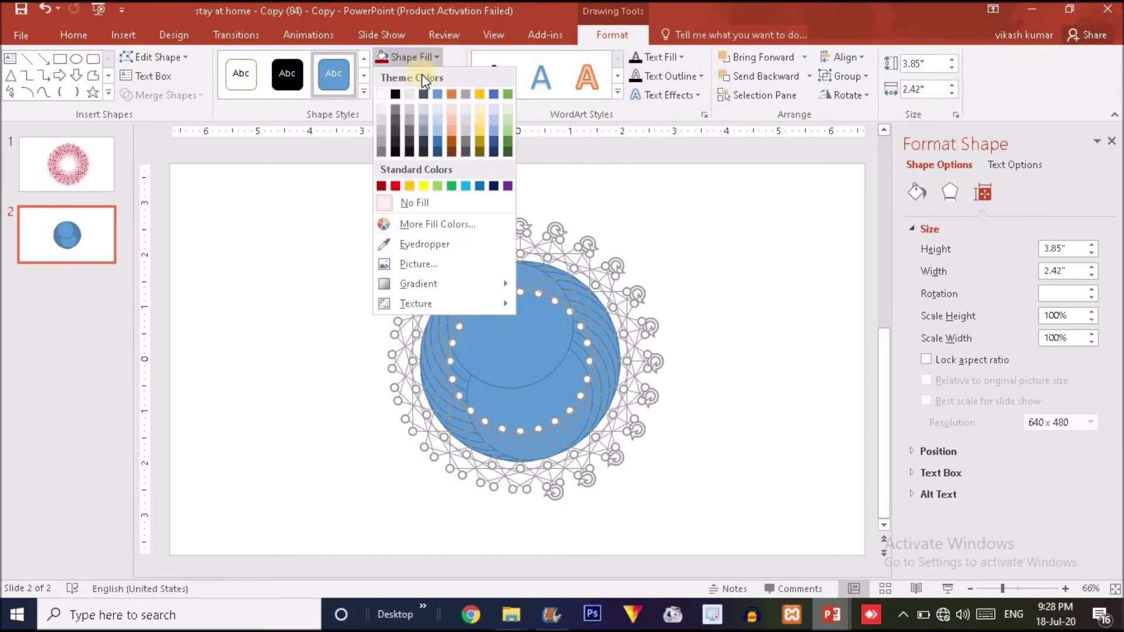
click(413, 207)
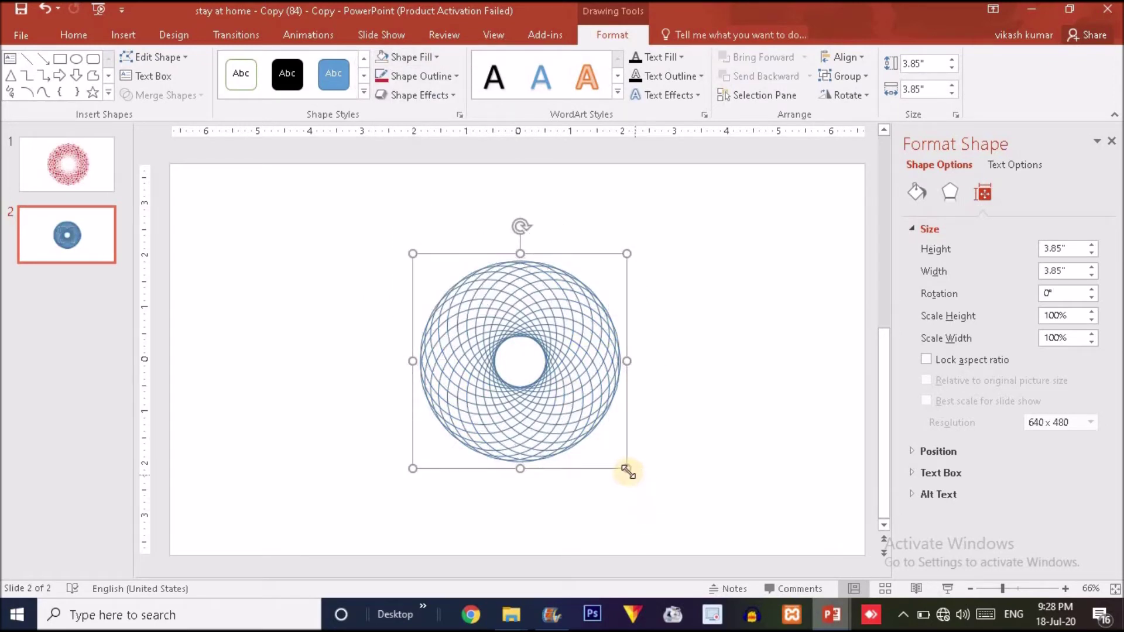
Group the outlined circles and enlarge the pattern evenly about its center to about 6.72" by 6.72"
drag(626, 469, 672, 497)
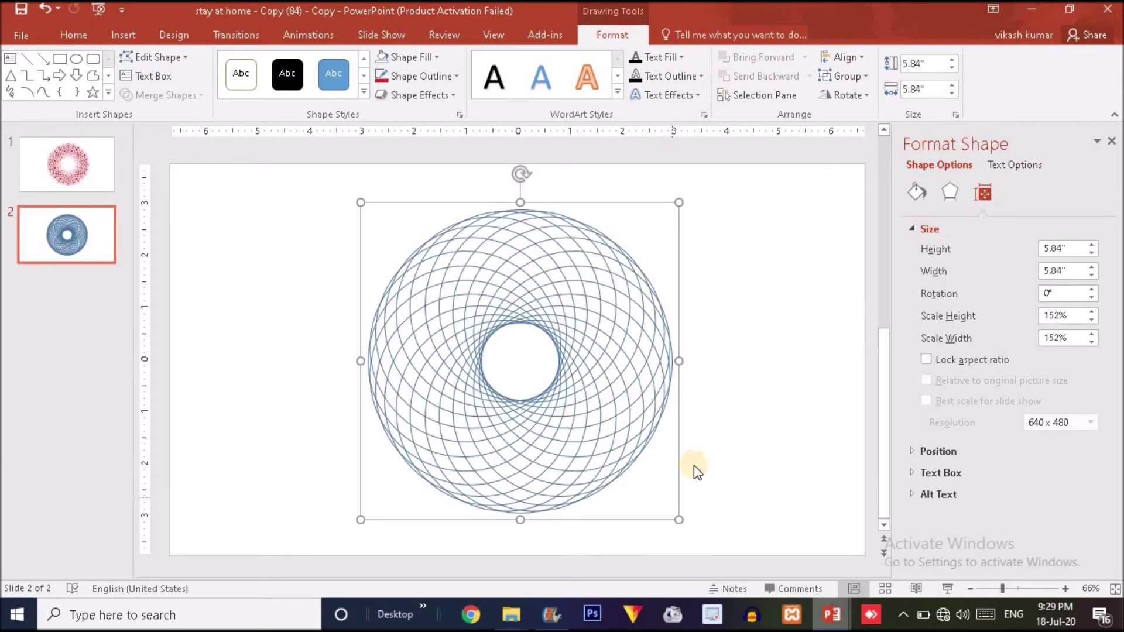
drag(680, 298, 678, 301)
drag(678, 521, 695, 524)
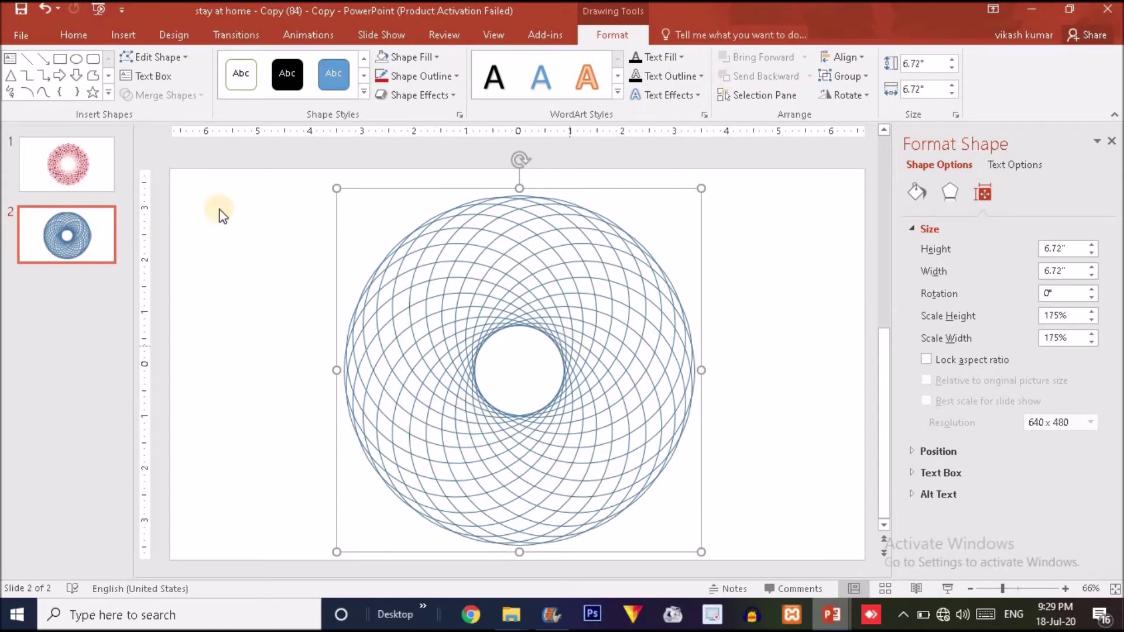
Duplicate slide 2 and ungroup the pattern on the copy, including the nested pairs, into individual circles
click(72, 232)
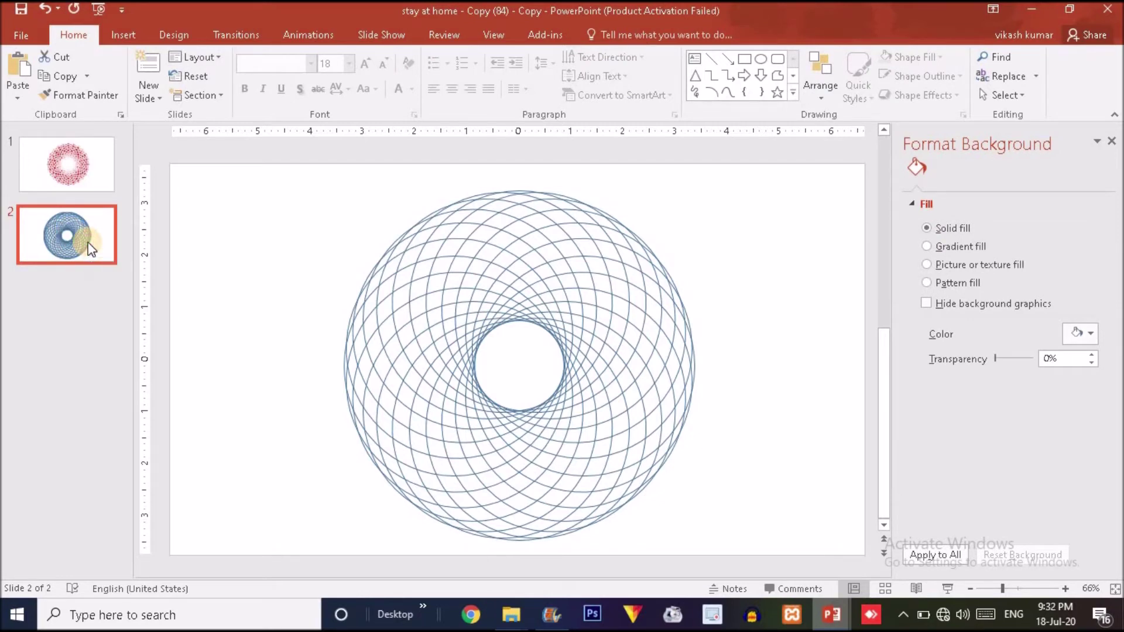
key(ctrl+d)
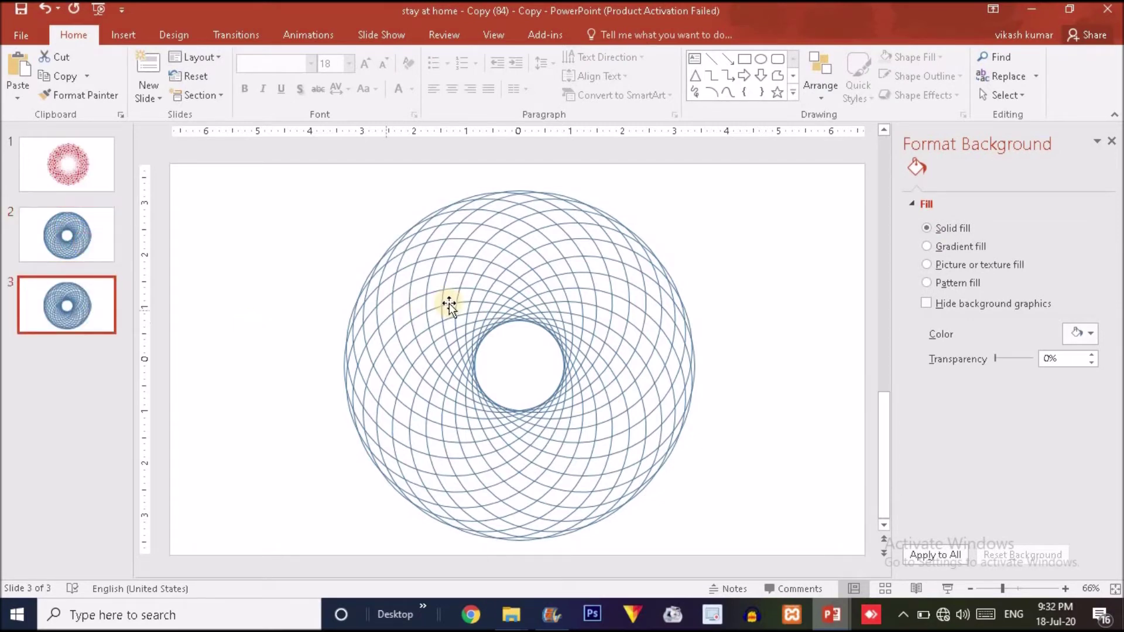
click(598, 293)
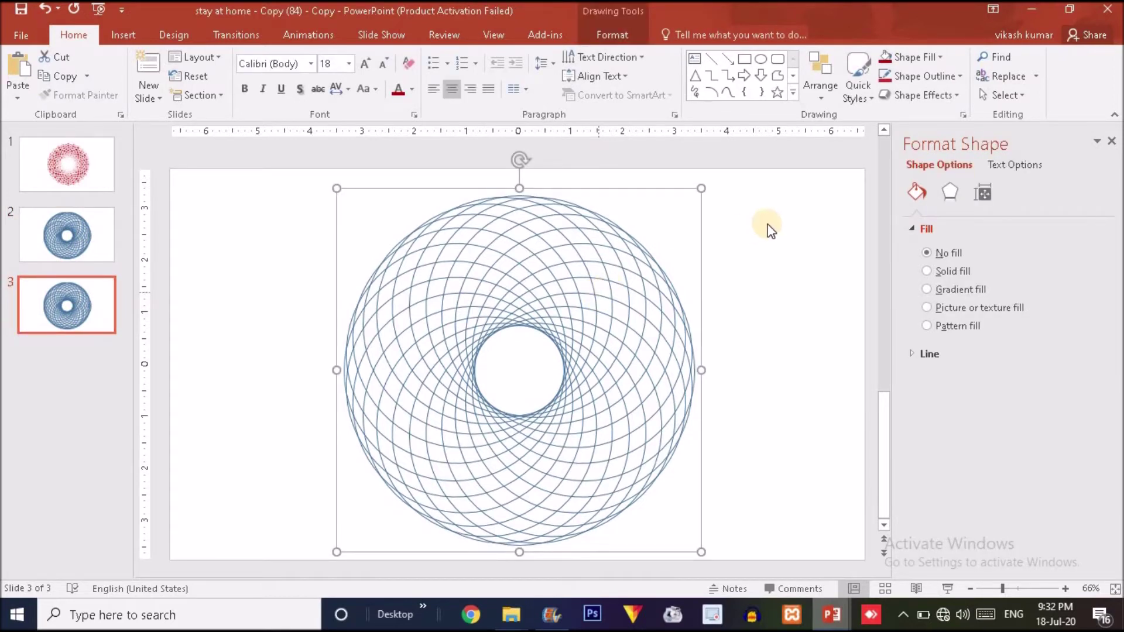
right_click(700, 258)
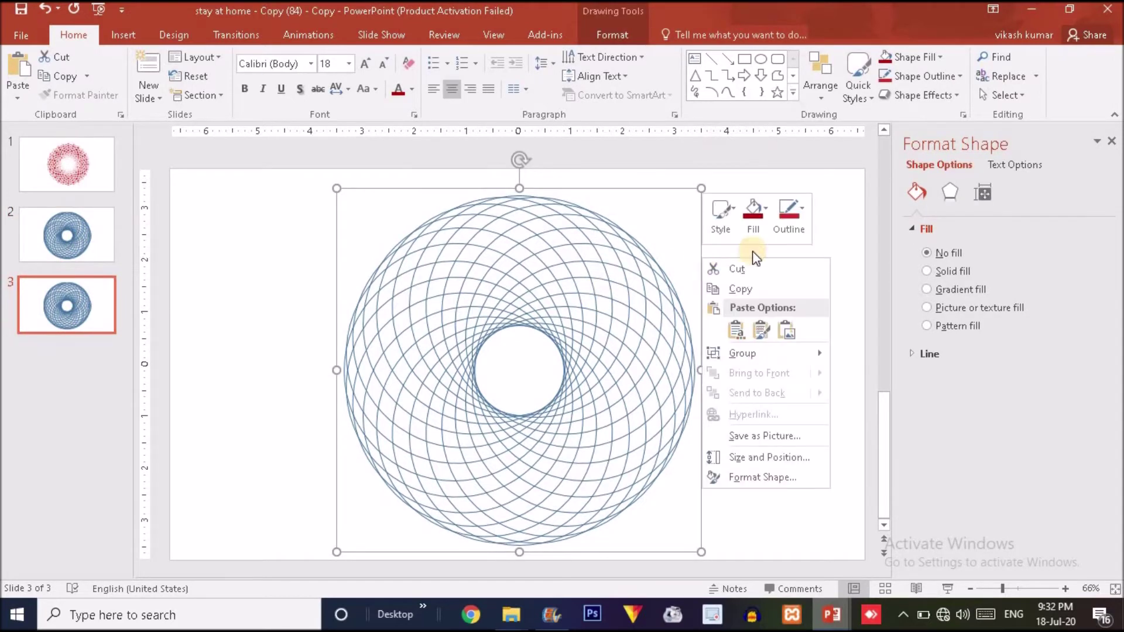
mouse_move(787, 356)
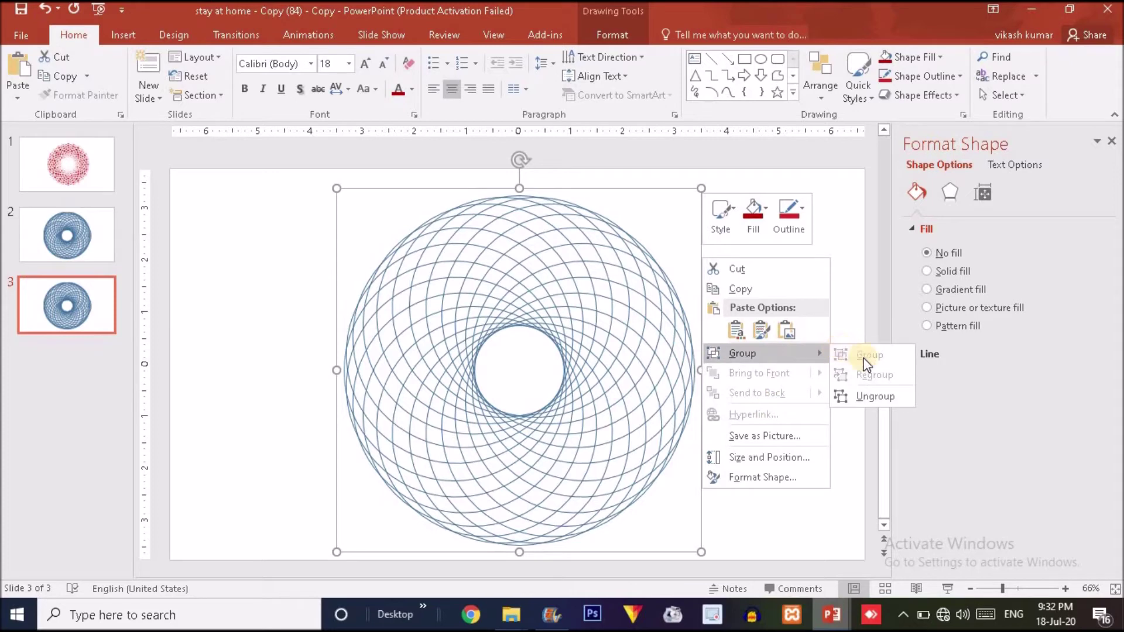
click(873, 394)
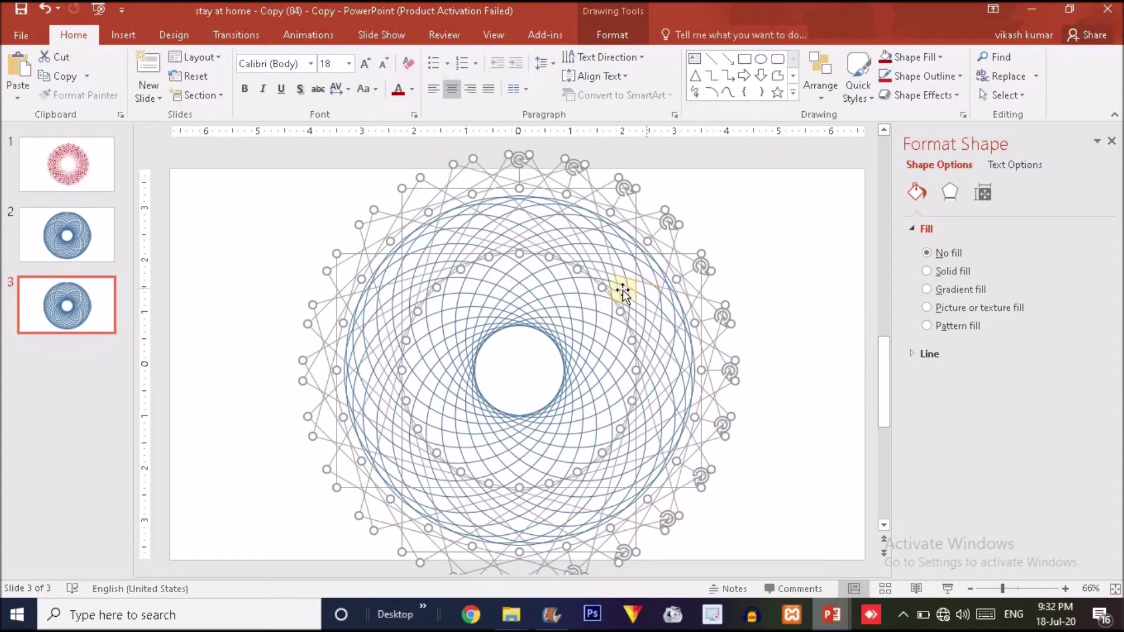
right_click(458, 234)
mouse_move(539, 338)
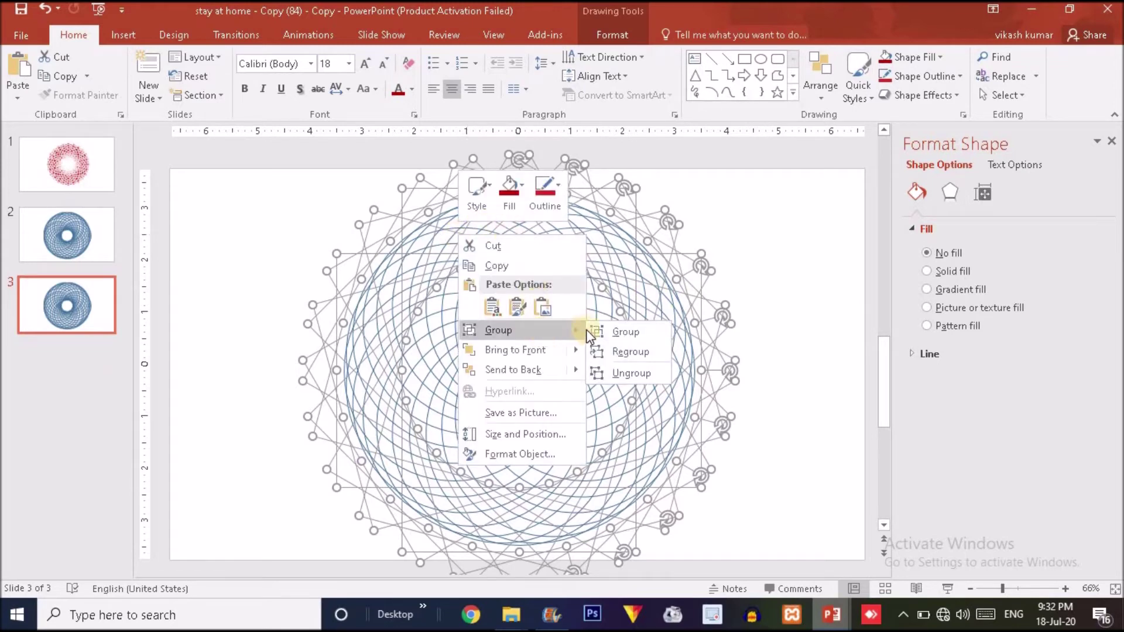
click(635, 373)
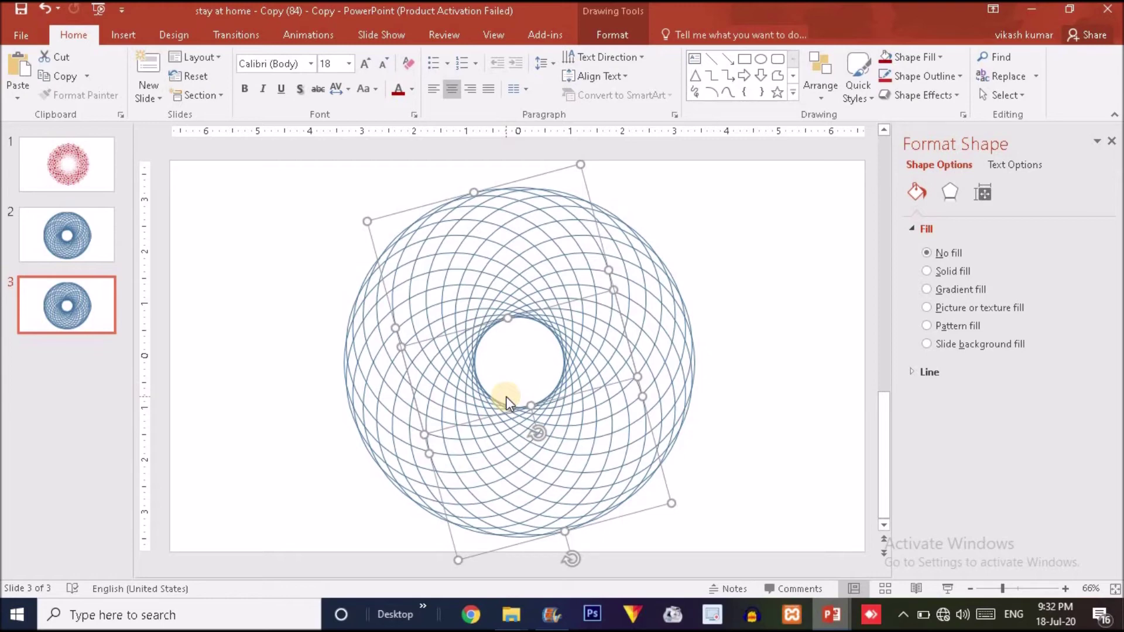
Select all the individual circles on slide 3 and merge them with the Fragment operation
key(ctrl+a)
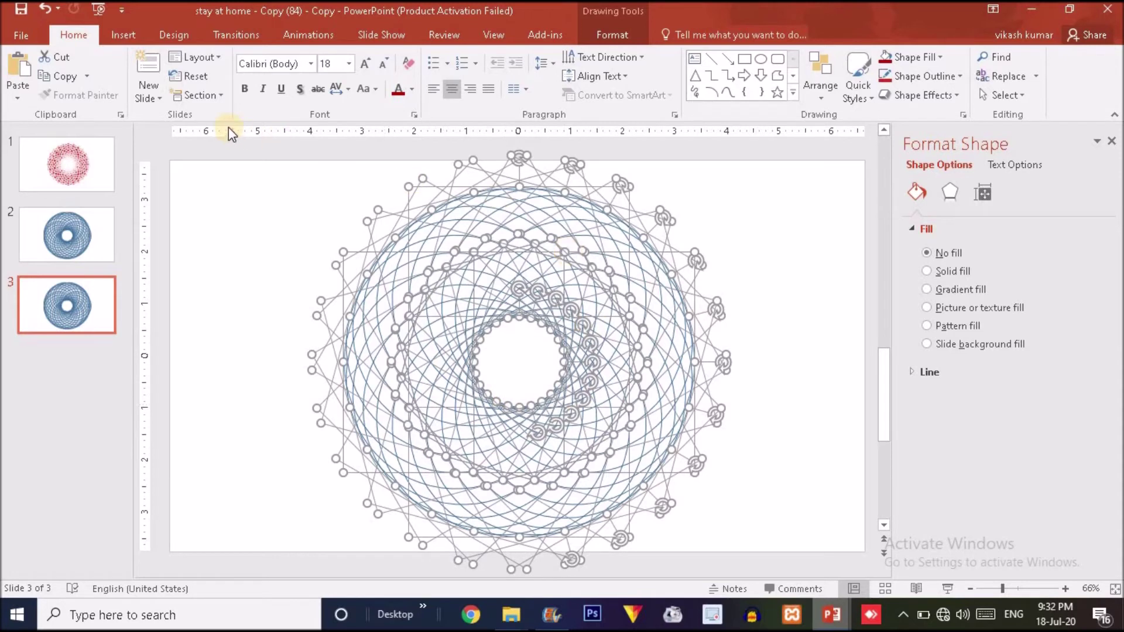
click(611, 36)
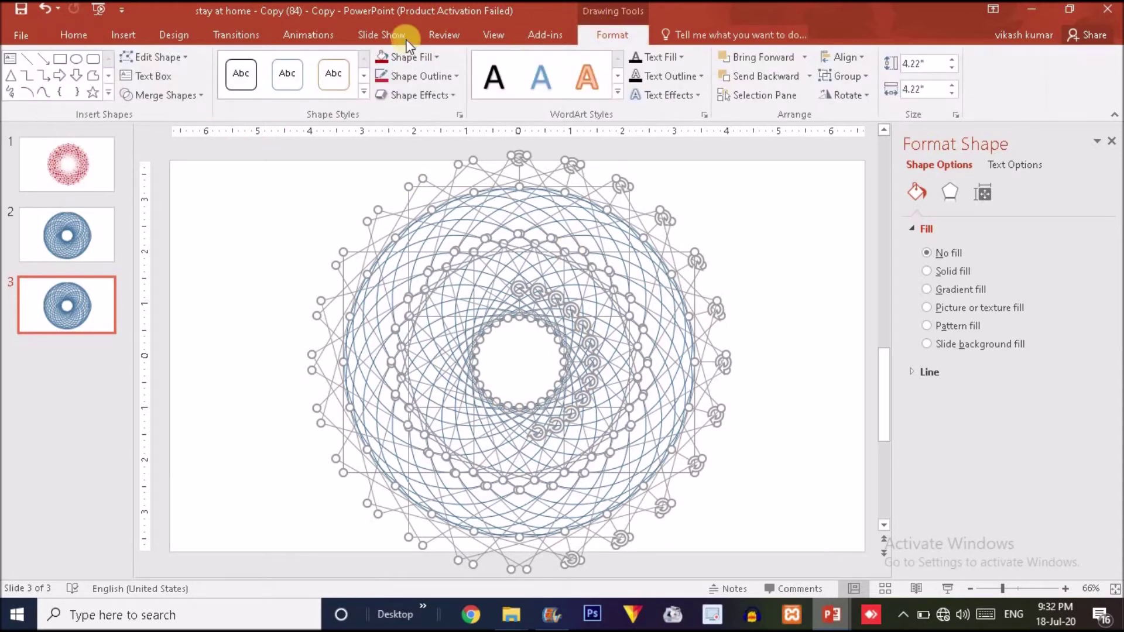
click(183, 95)
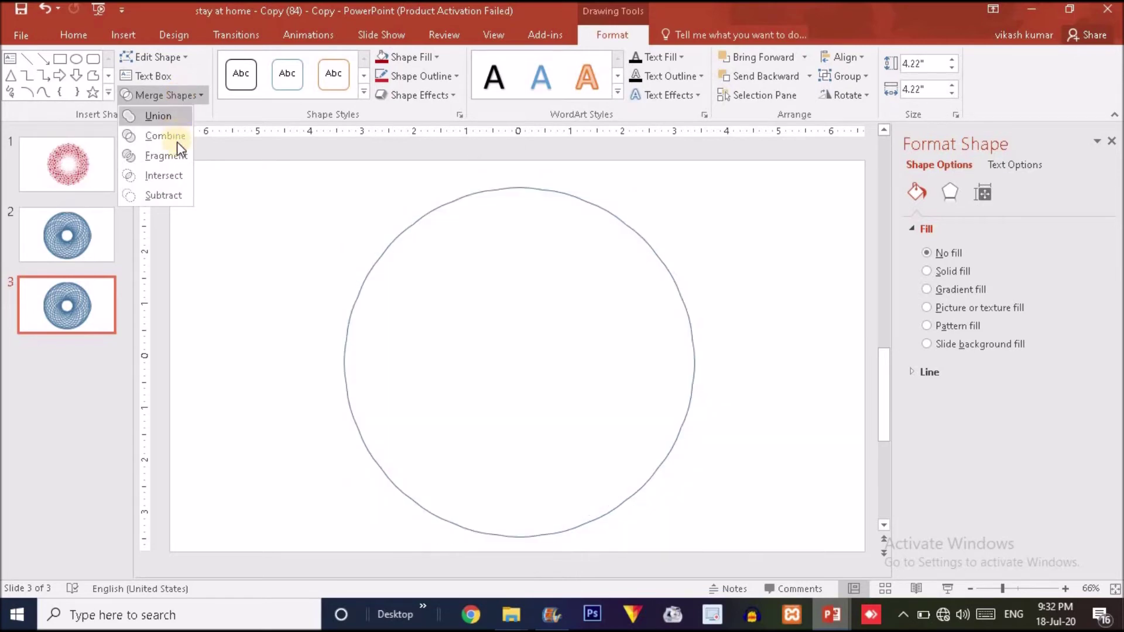
click(179, 157)
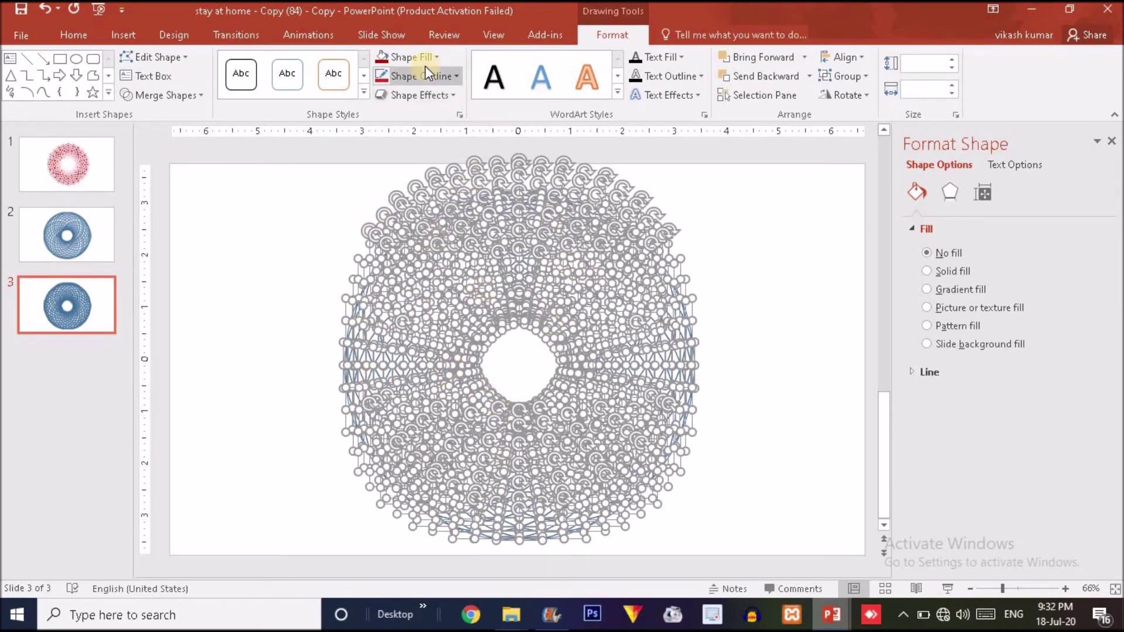
Fill all the fragments on slide 3 with dark red and give them a white outline
click(385, 59)
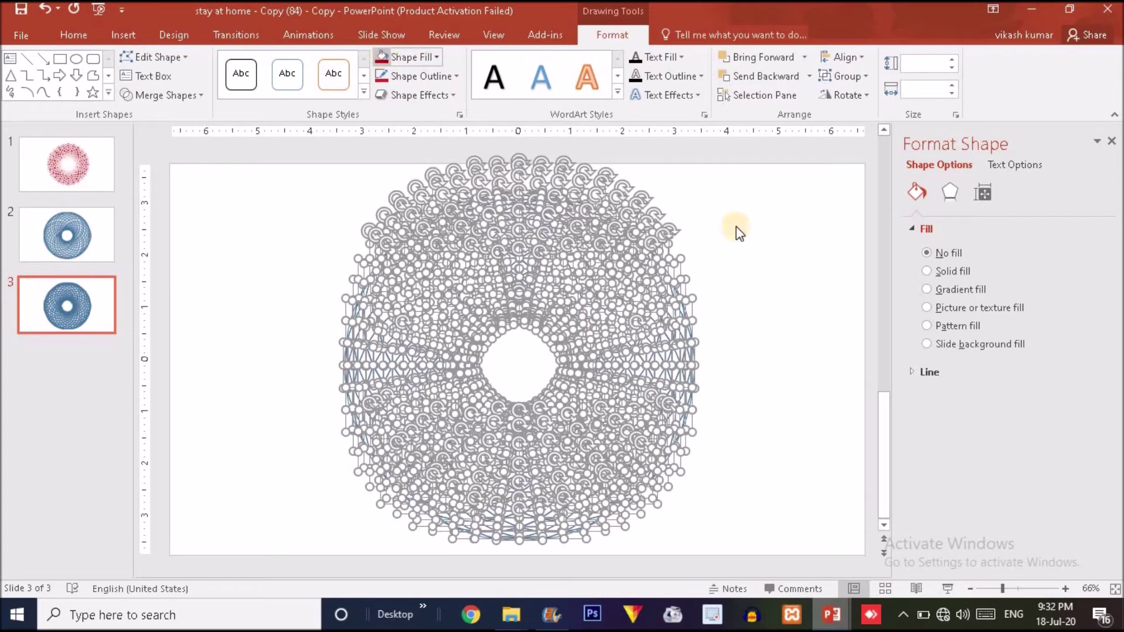
click(806, 277)
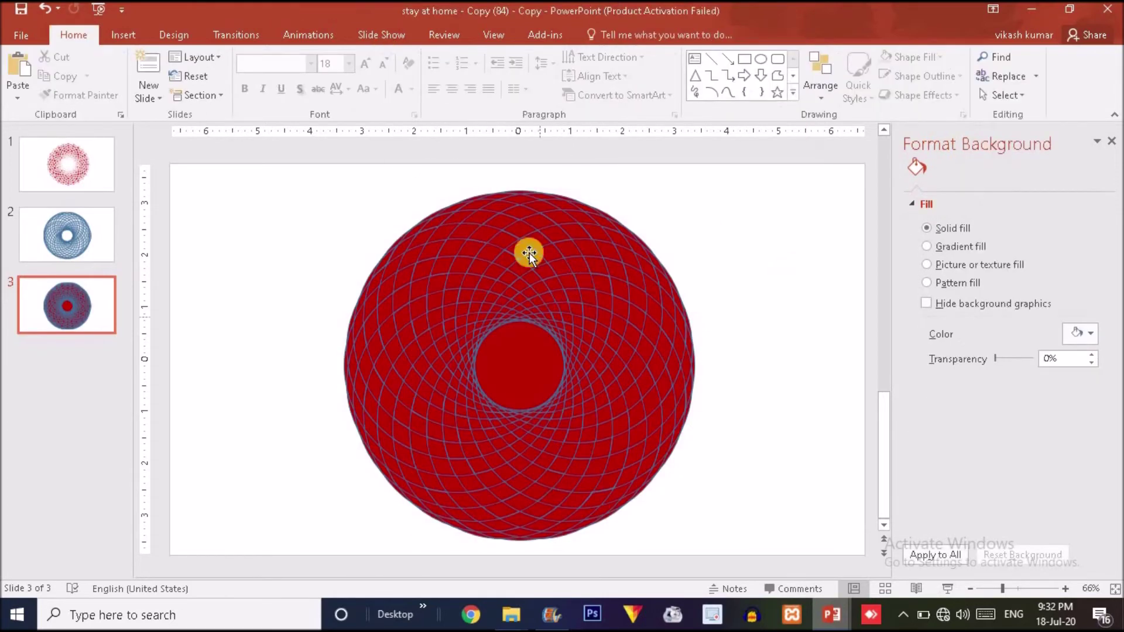
click(493, 212)
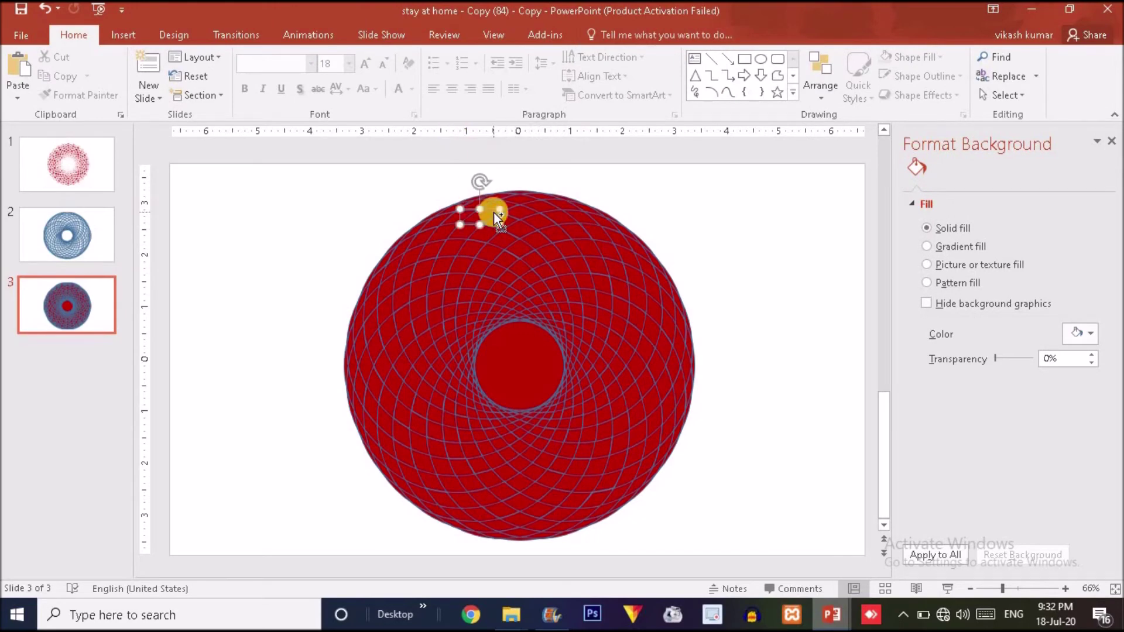
key(ctrl+a)
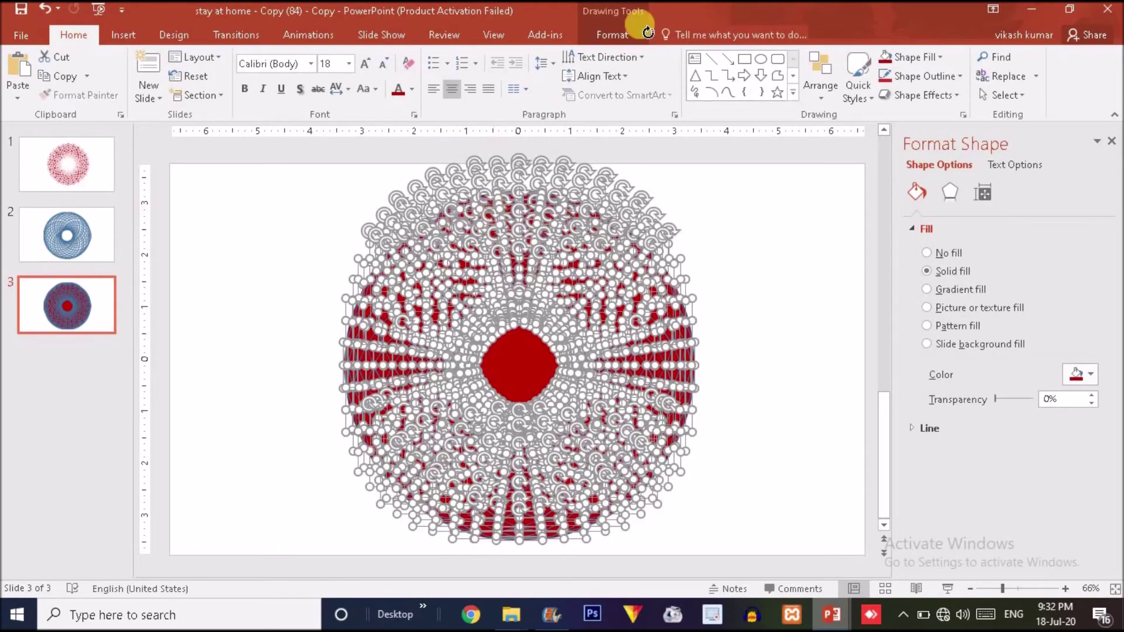
click(616, 35)
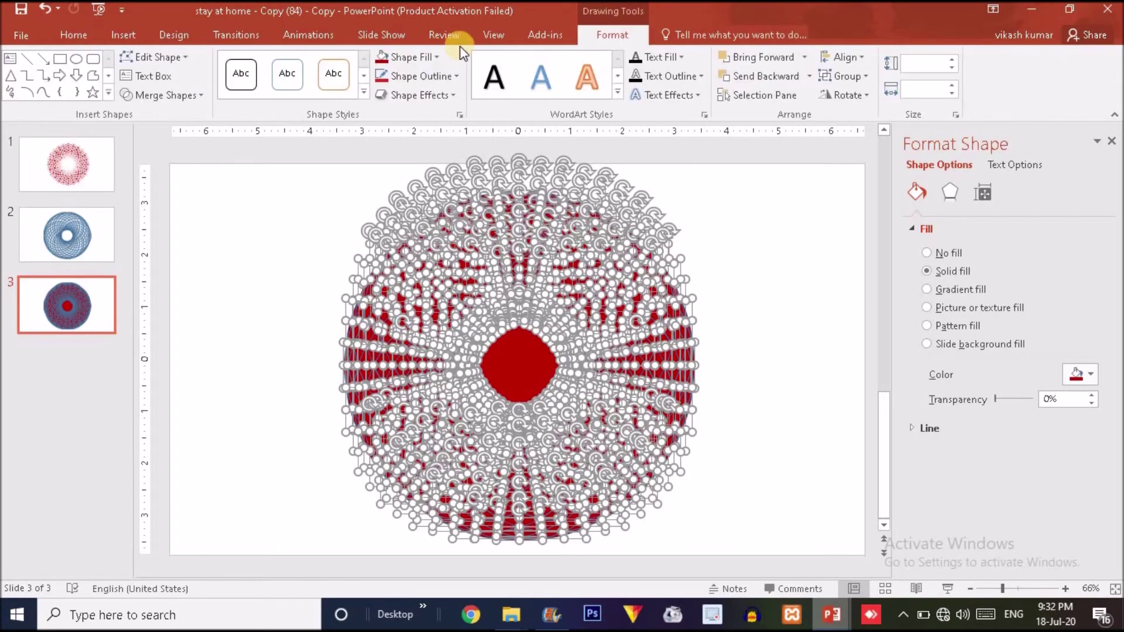
click(414, 76)
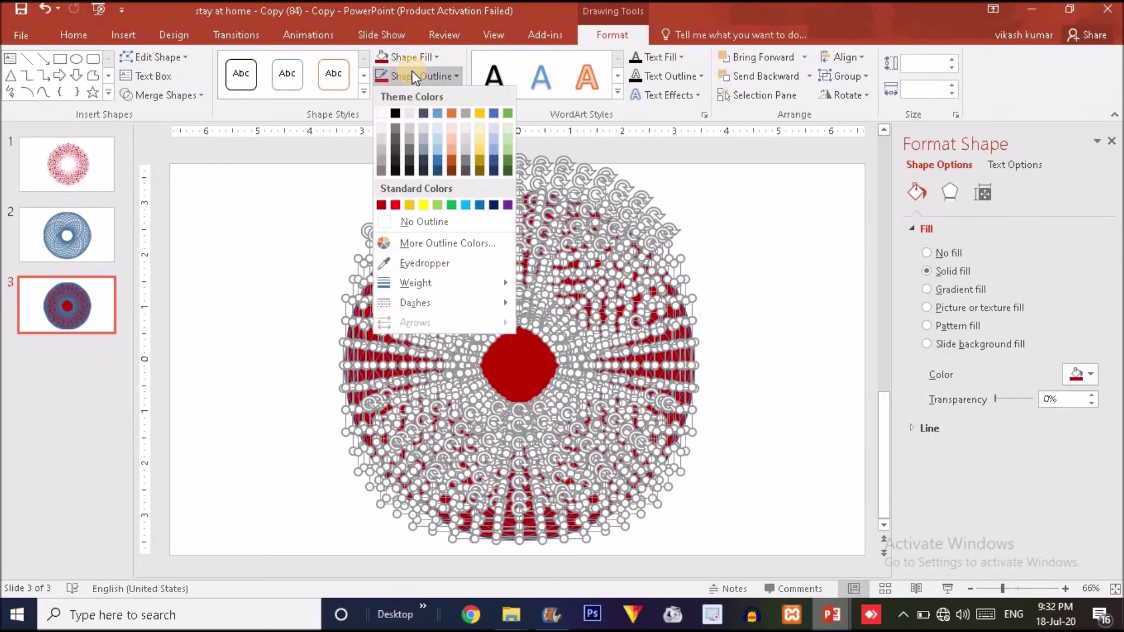
click(381, 110)
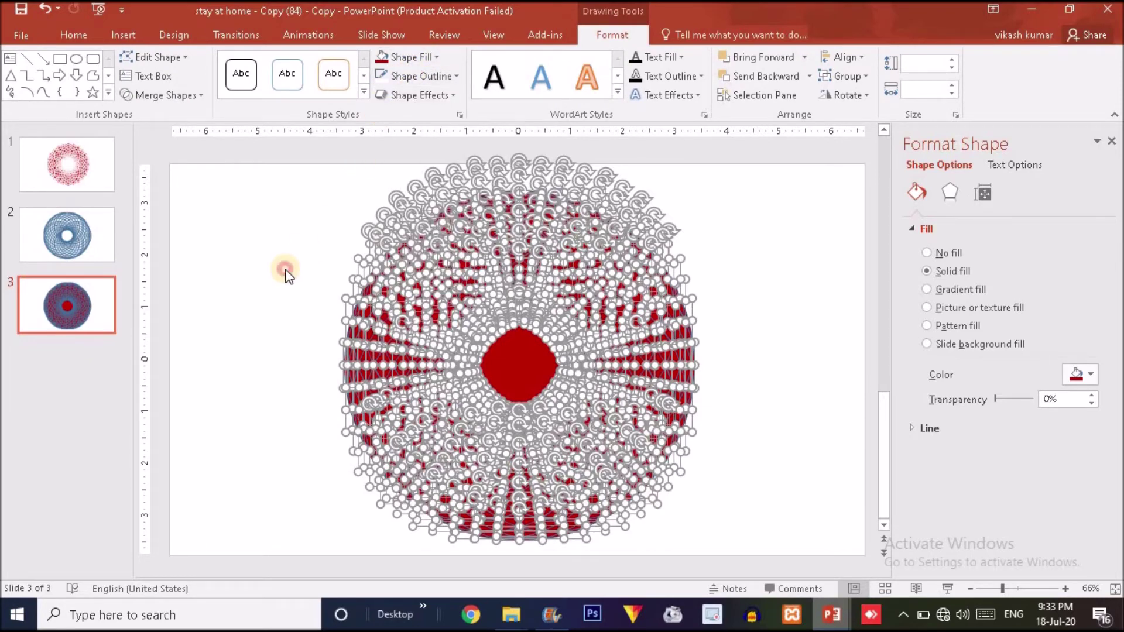
click(287, 274)
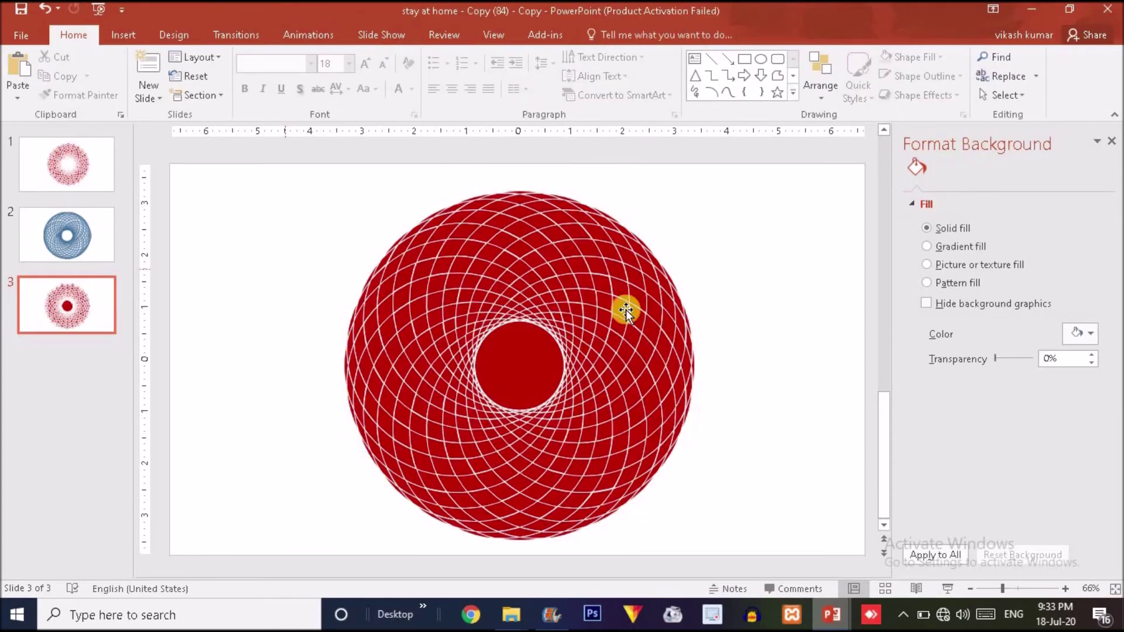
Delete the round center piece of the red pattern on slide 3 and return to slide 2
click(498, 381)
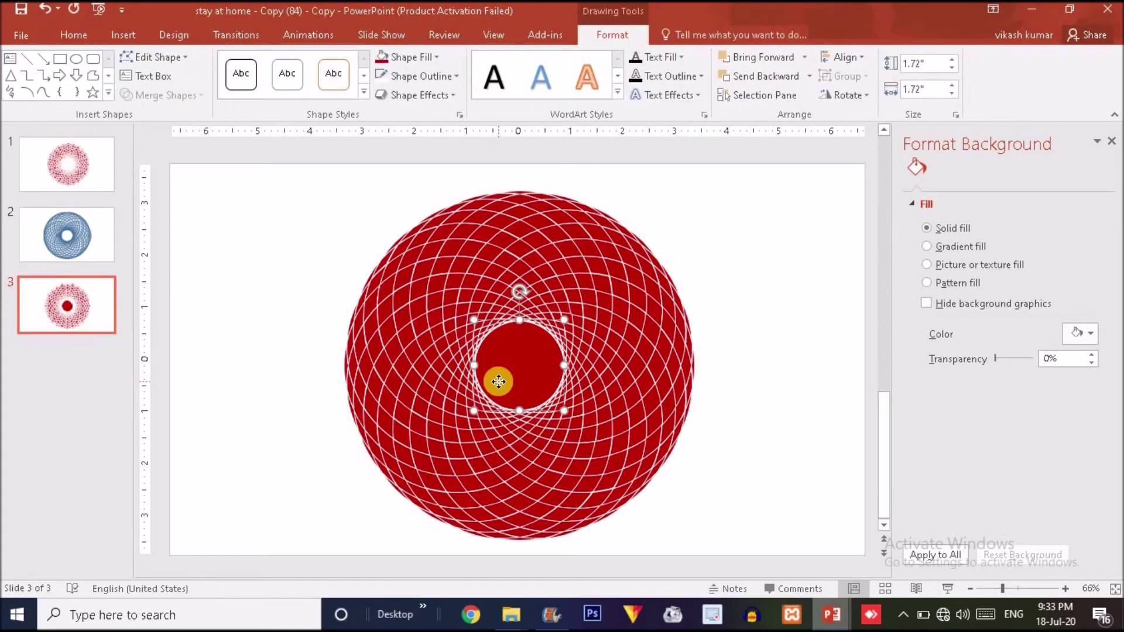
key(Delete)
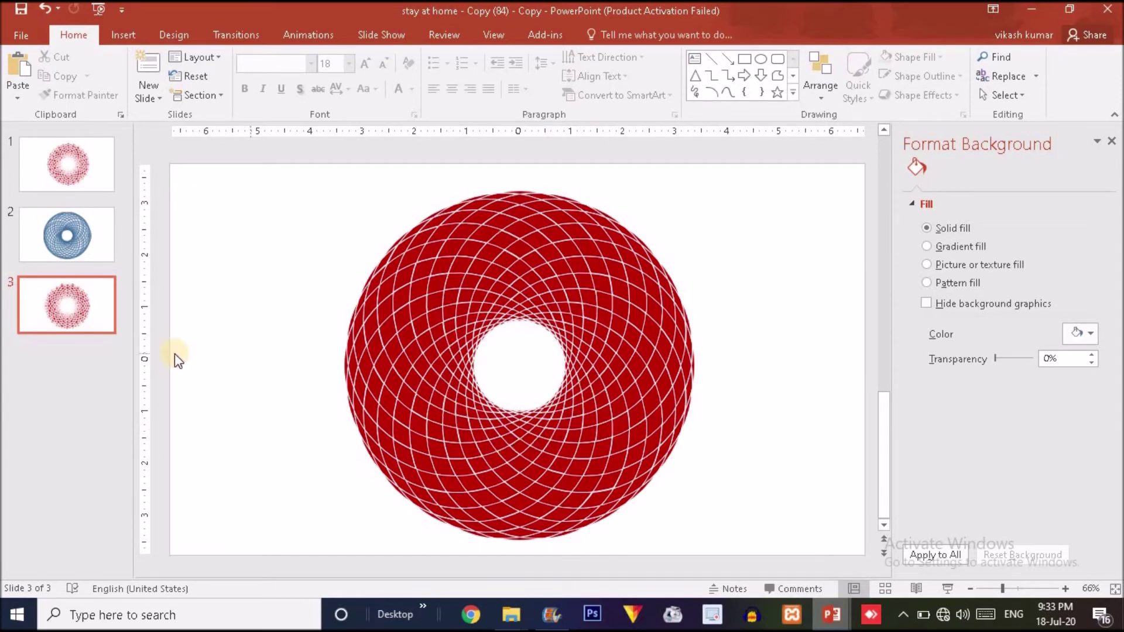
click(73, 254)
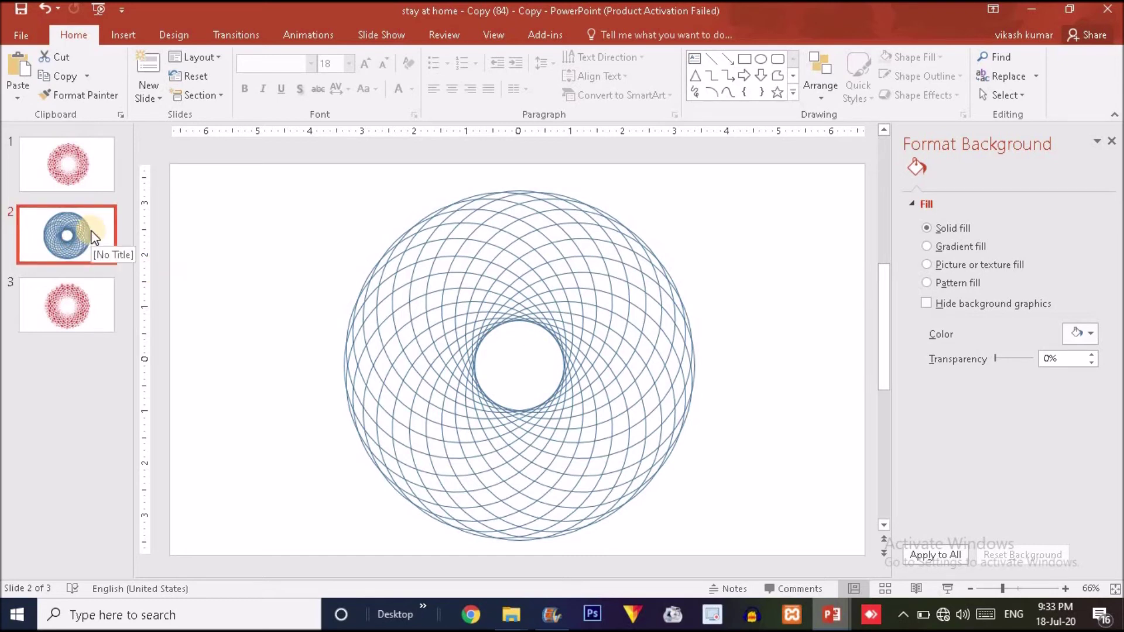
click(682, 213)
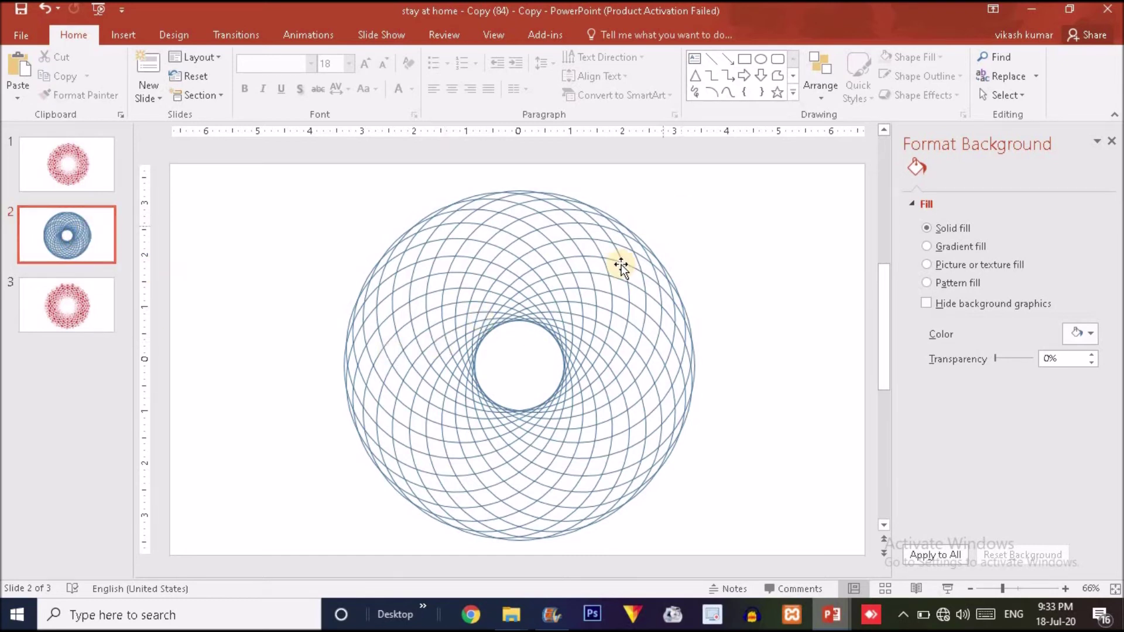
Ungroup the blue circle pattern on slide 2, including its nested groups, into individual circles
click(622, 261)
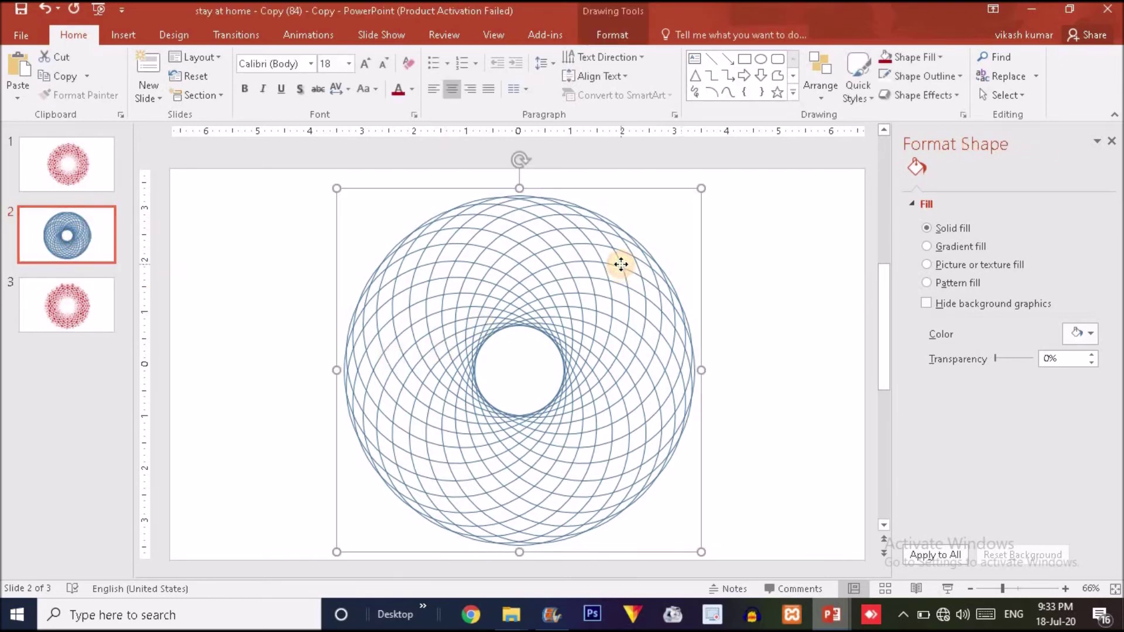
right_click(702, 306)
mouse_move(780, 401)
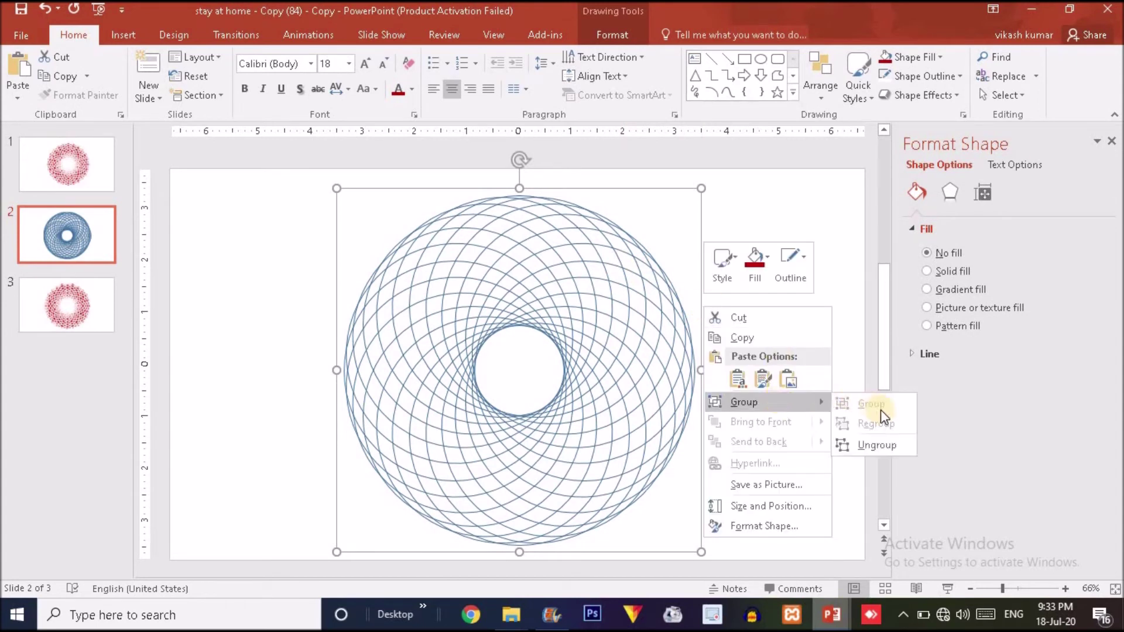
click(883, 446)
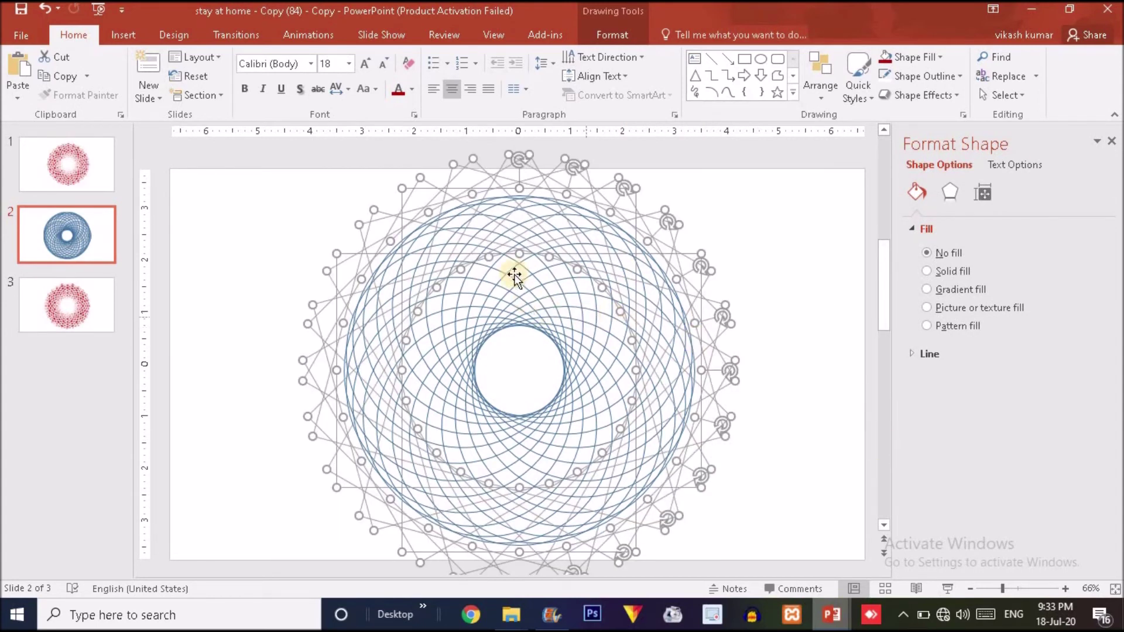
right_click(515, 247)
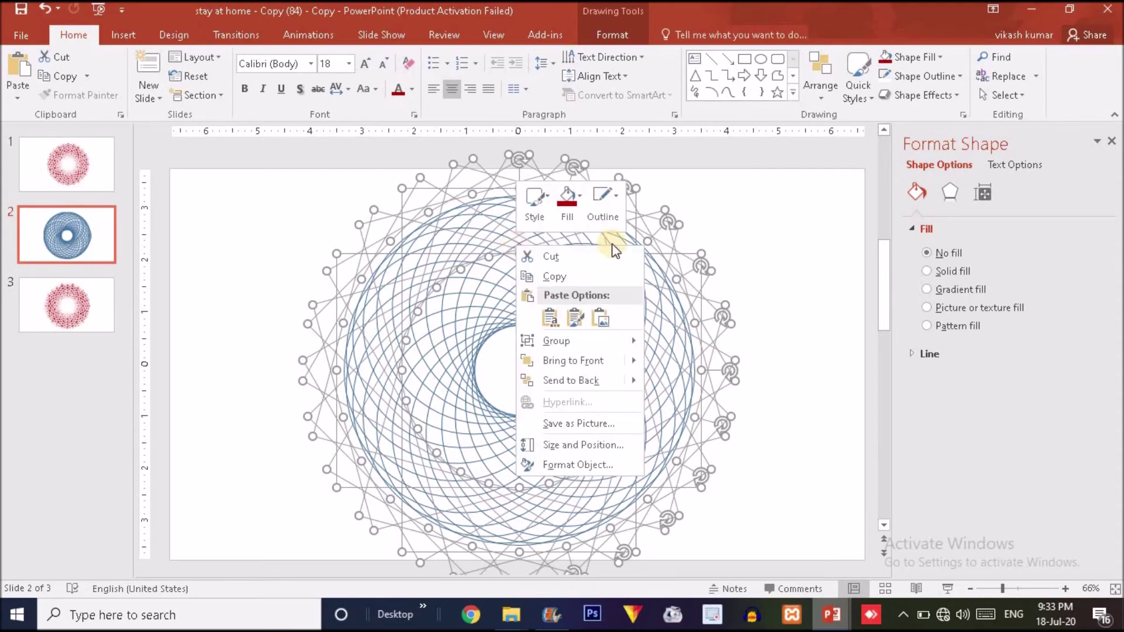
mouse_move(612, 340)
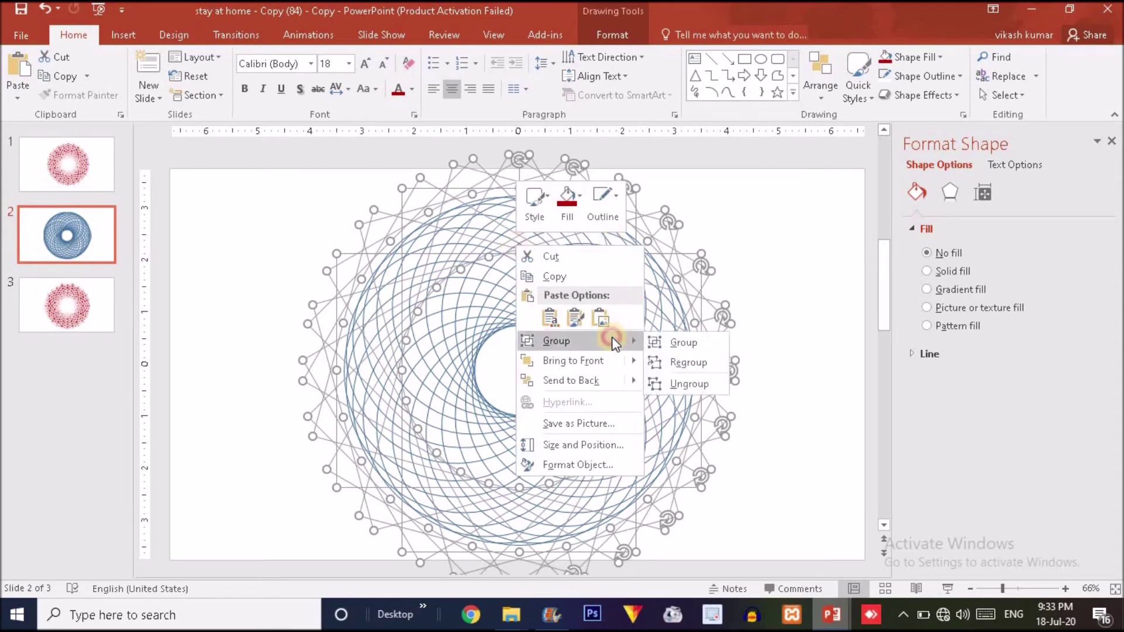
click(688, 385)
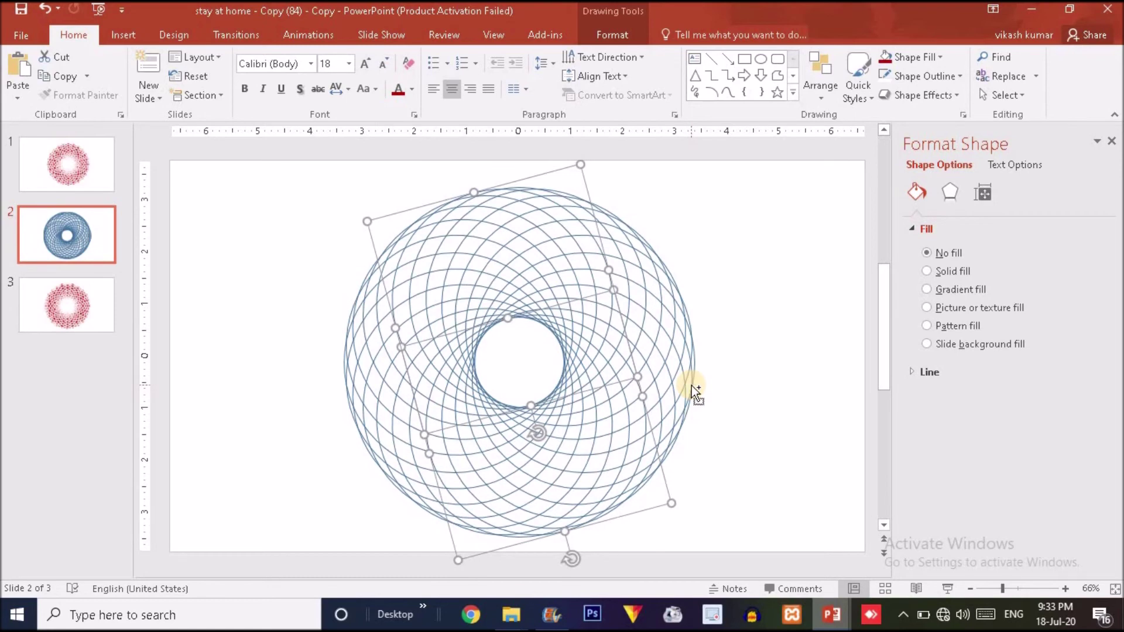
Select all the individual circles on slide 2 and merge them with the Combine operation
key(ctrl+a)
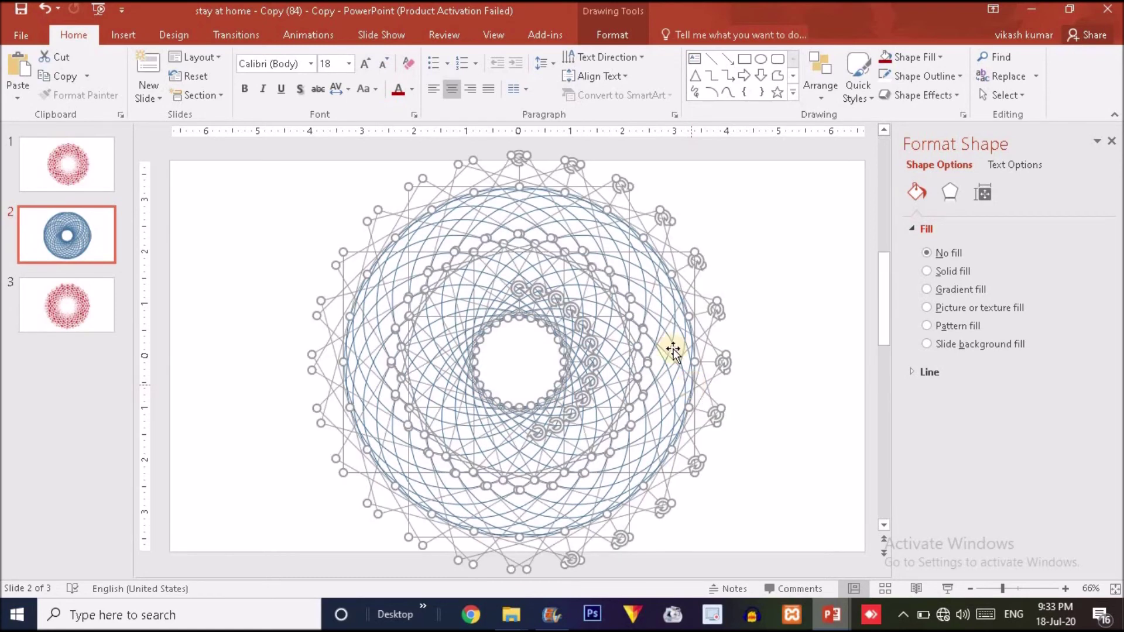
click(620, 33)
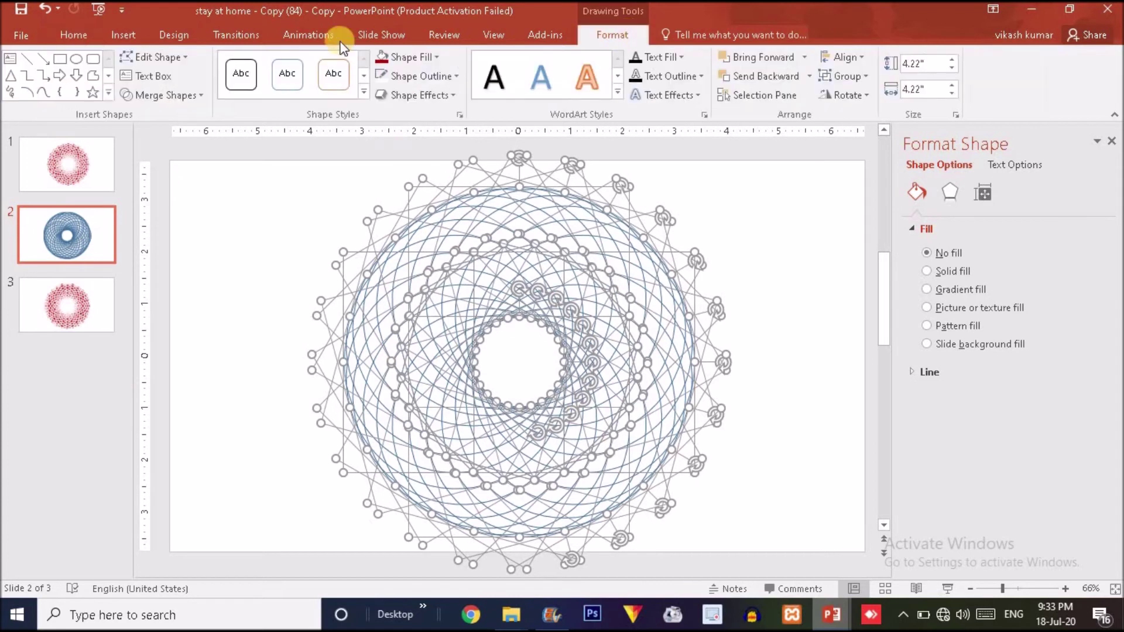
click(179, 95)
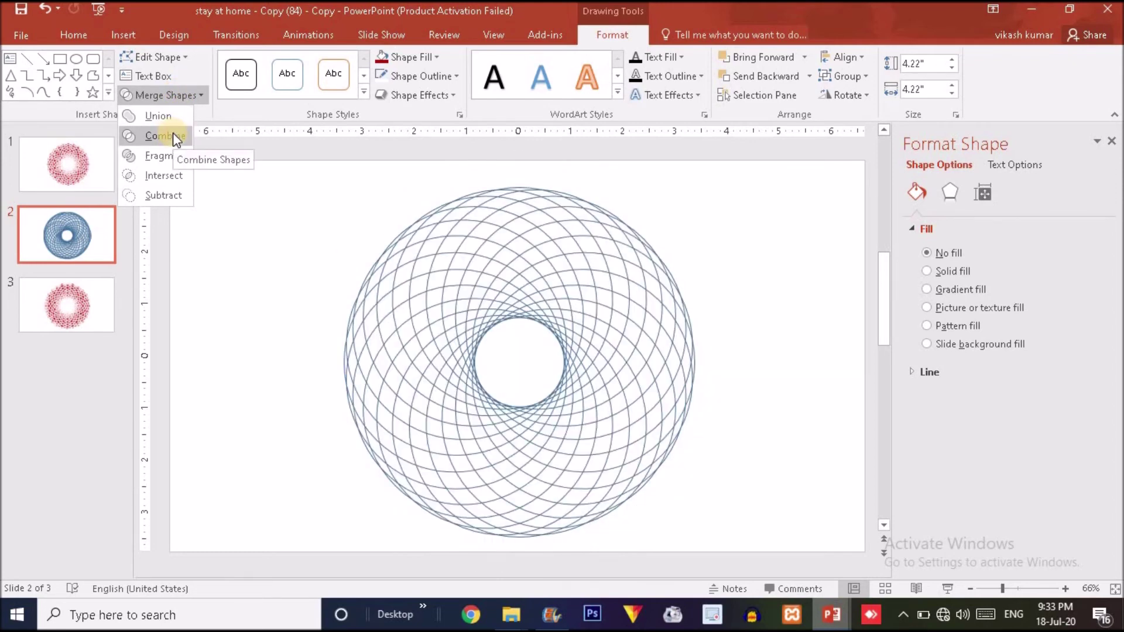
click(173, 136)
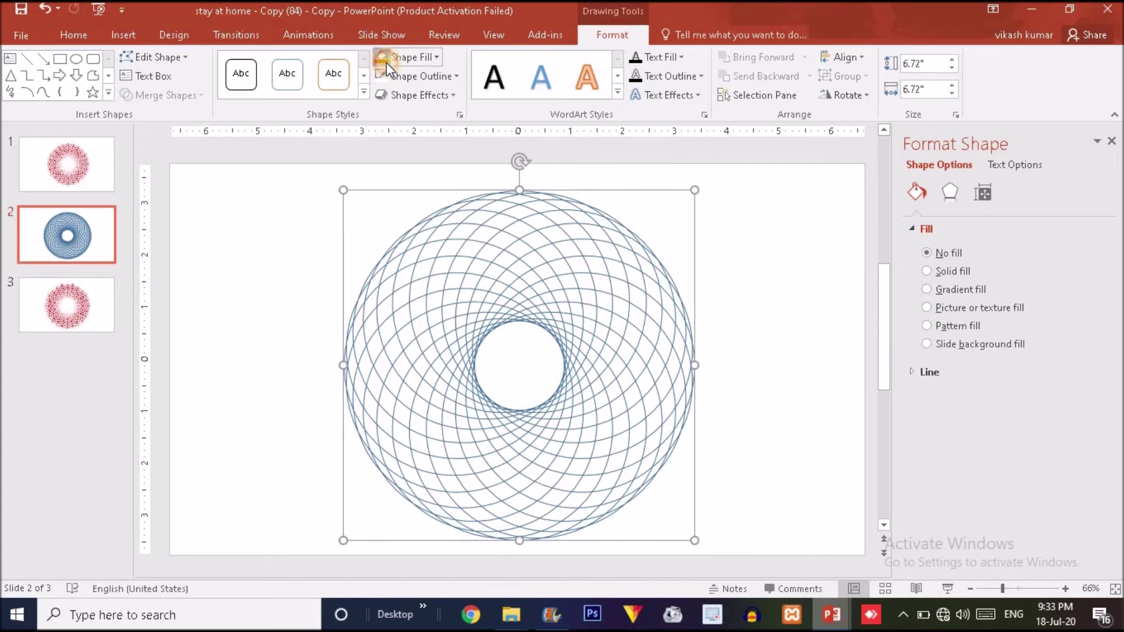
Fill the combined shape on slide 2 with dark red and remove its outline
click(386, 62)
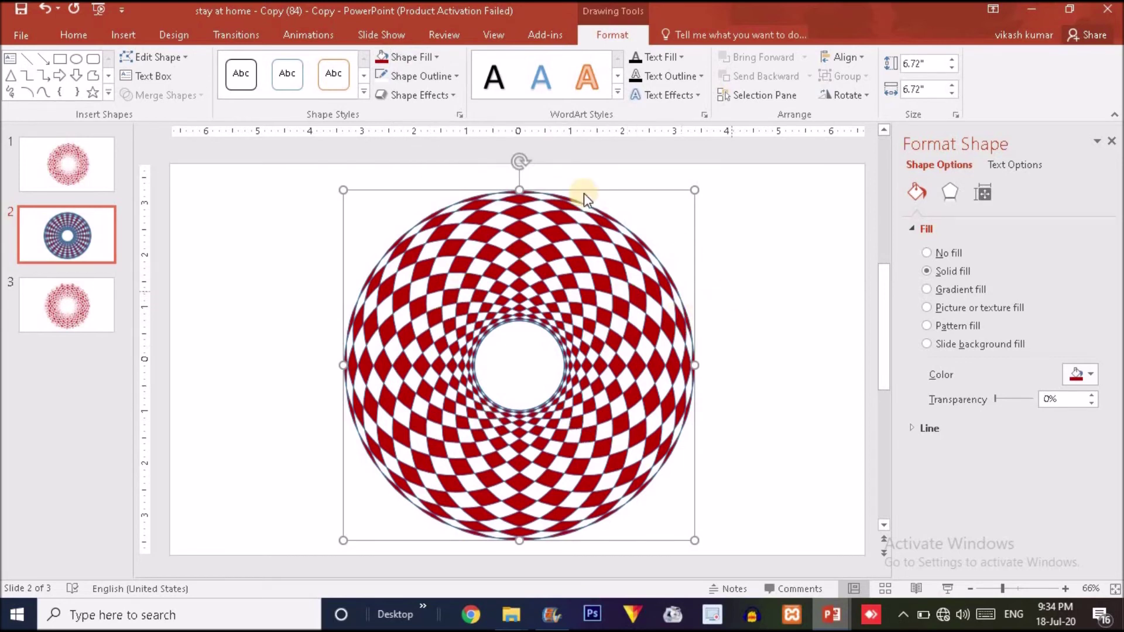
click(439, 78)
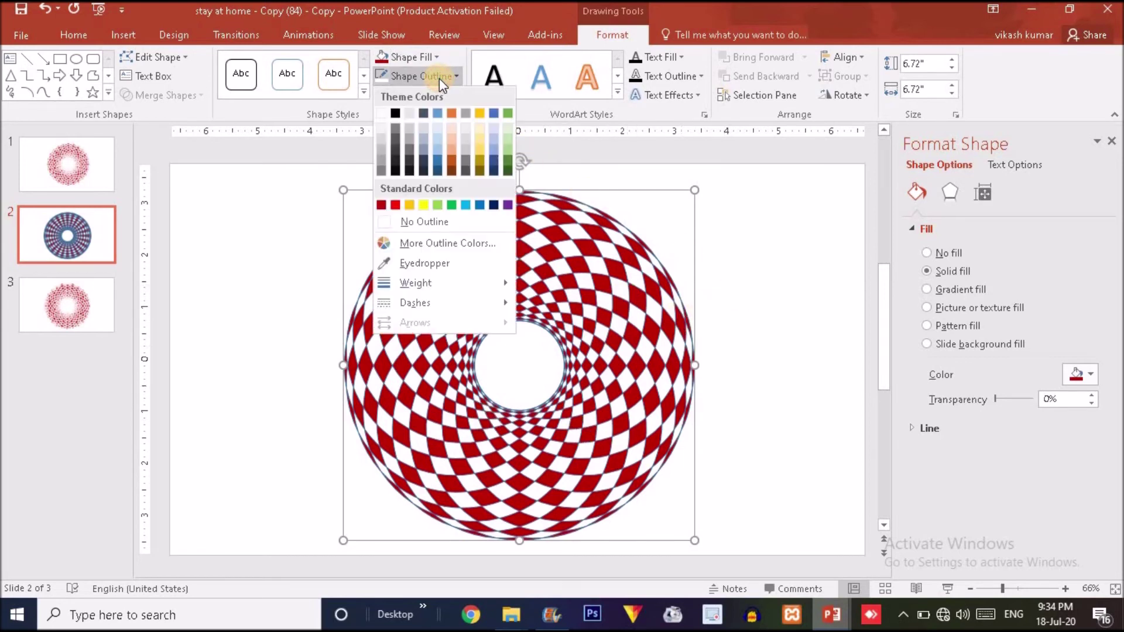
click(423, 221)
click(826, 314)
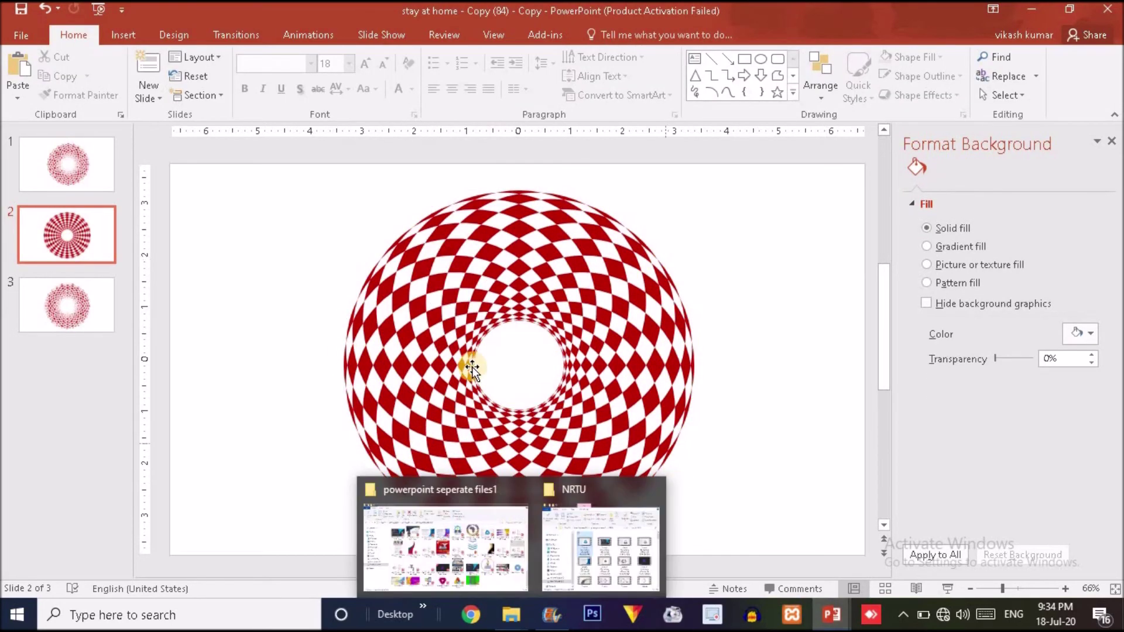
Compare the red patterns on slides 2 and 3, then duplicate slide 2 and open the copy
click(84, 308)
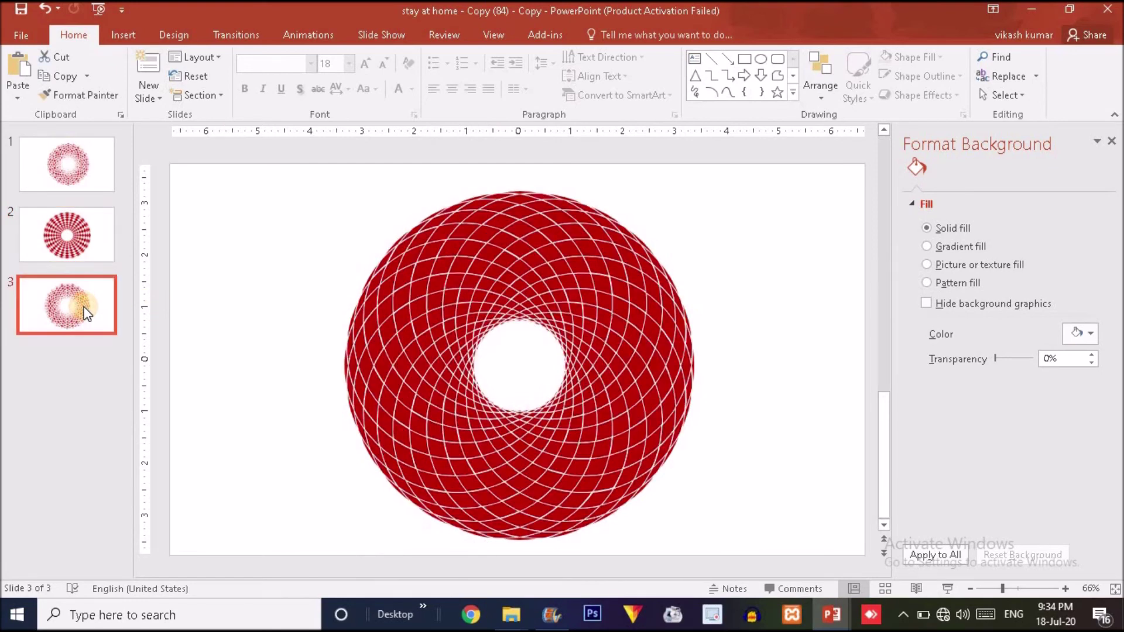
click(74, 245)
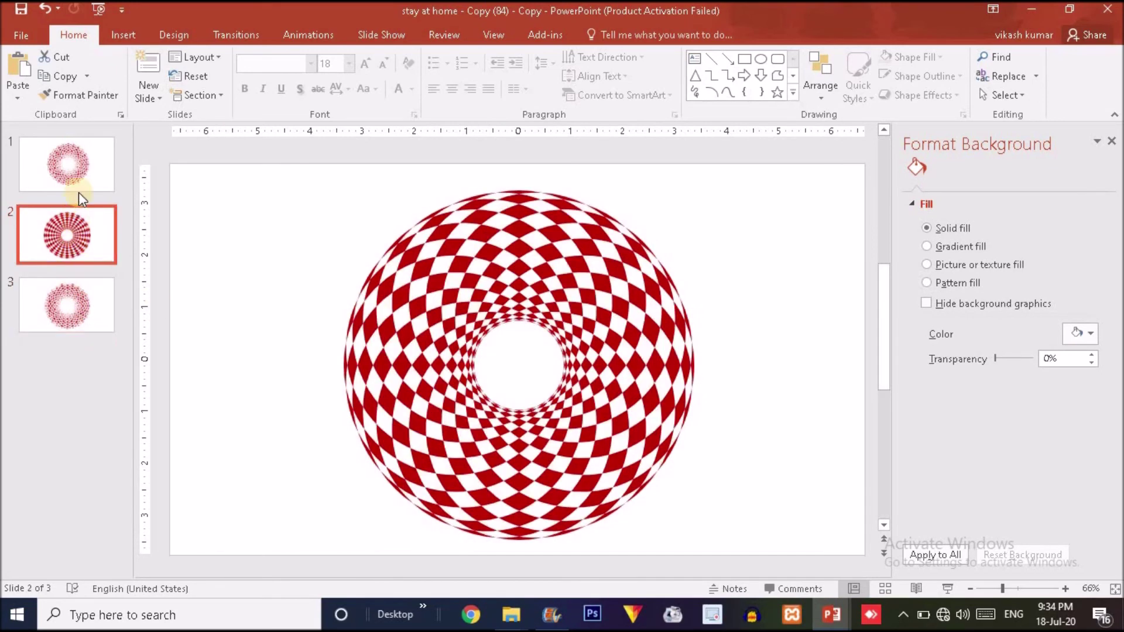
click(96, 236)
key(ctrl+d)
click(64, 319)
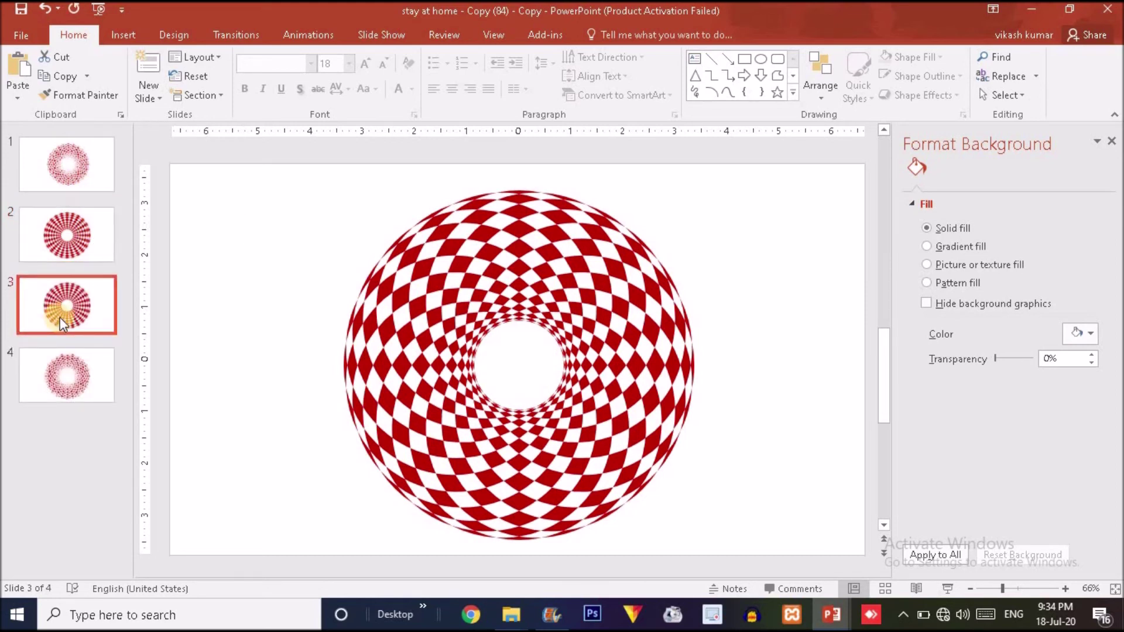
Change the fill of the checkered pattern on the duplicated slide to black
click(539, 269)
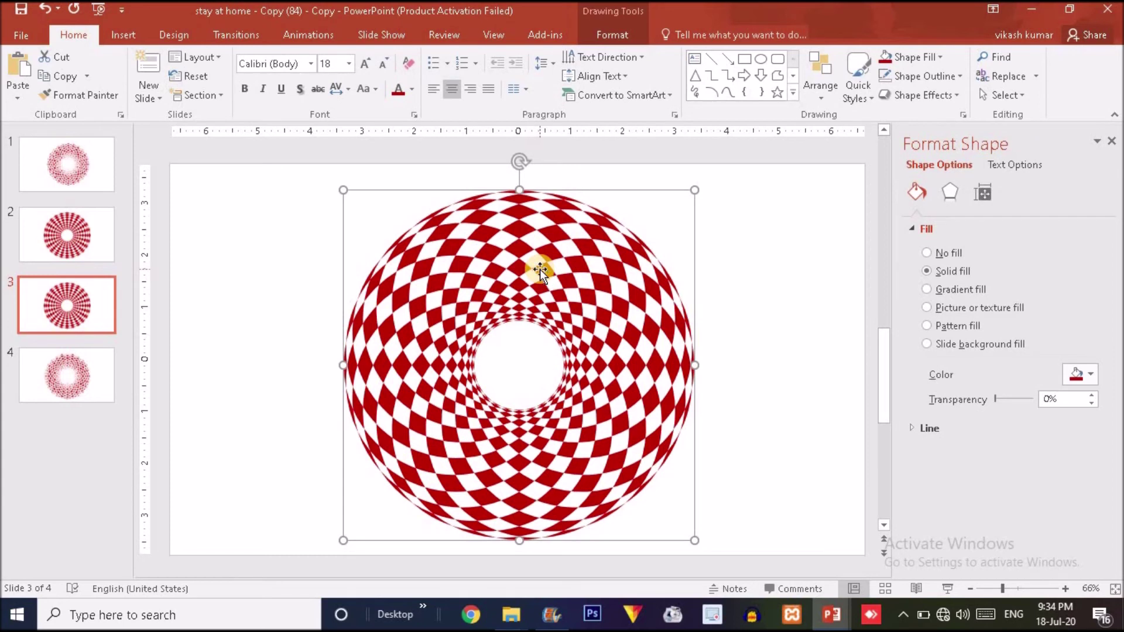
click(626, 34)
click(413, 59)
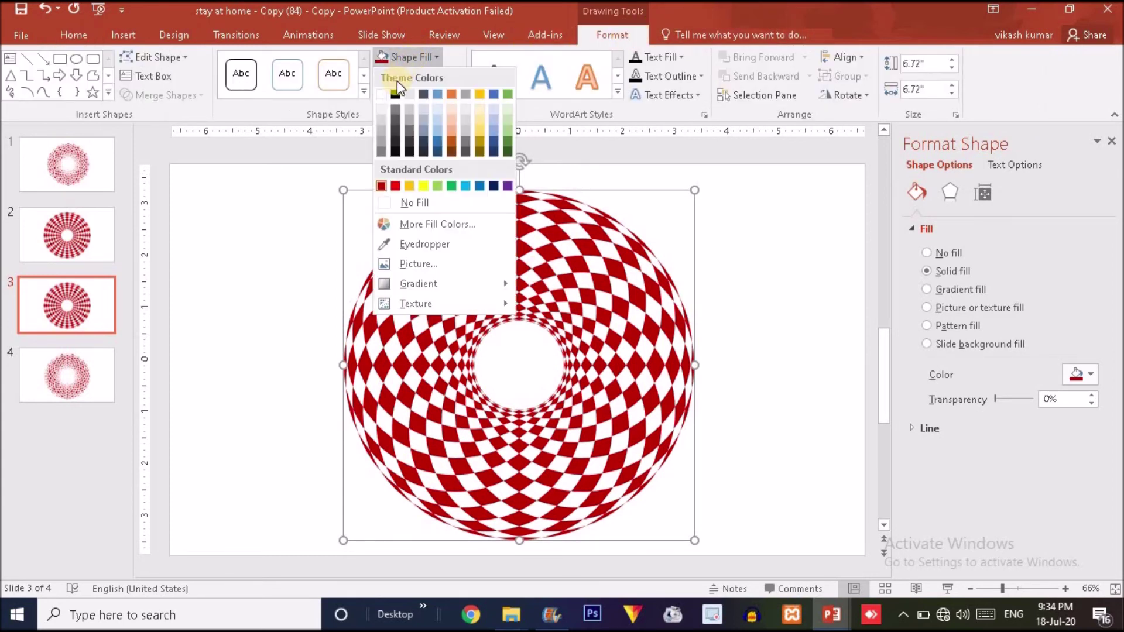
click(395, 95)
click(780, 262)
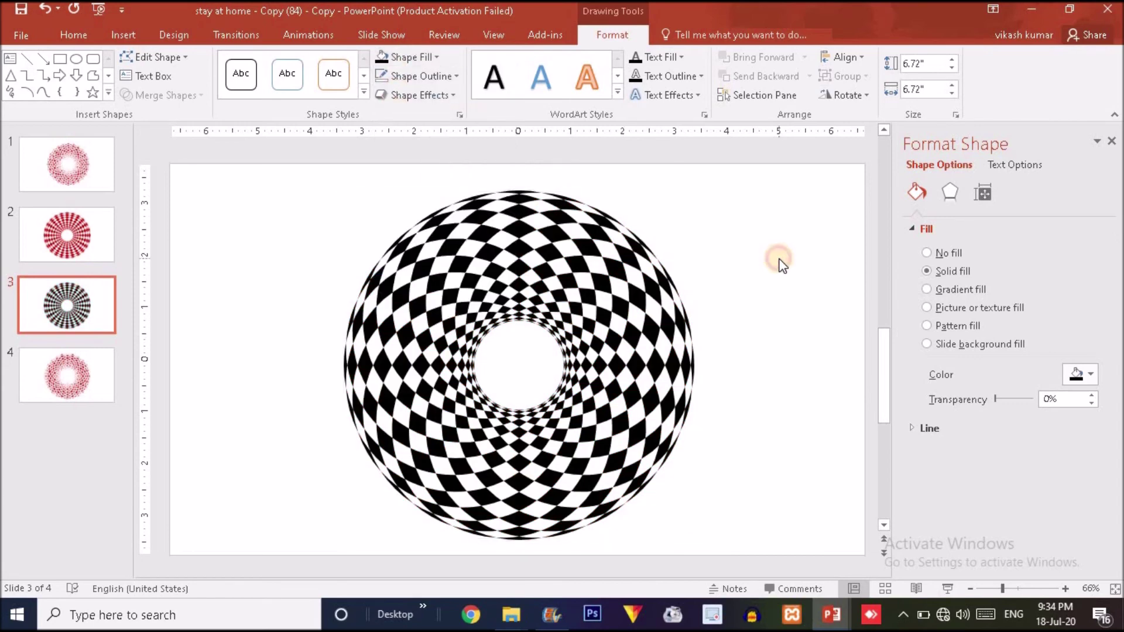